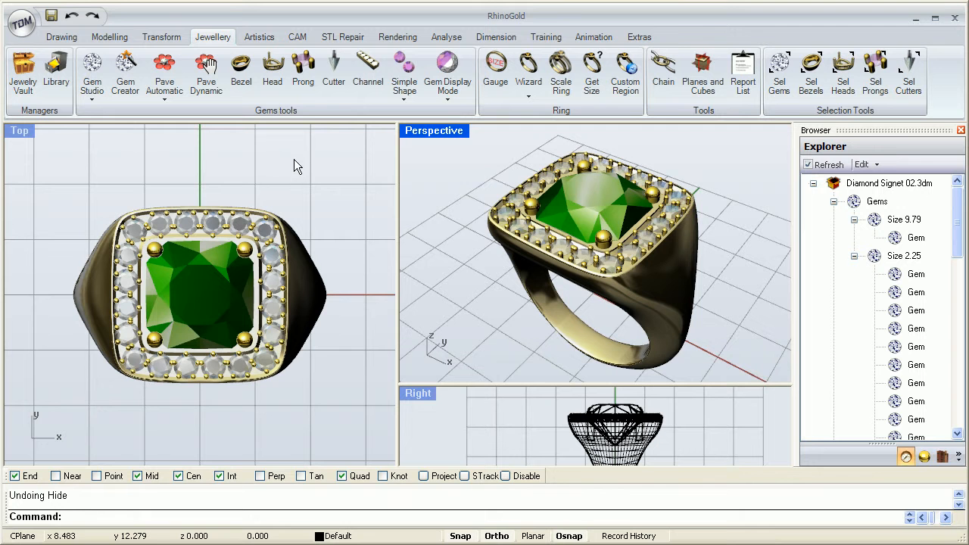
Select all the prongs on the signet ring and hide them.
{"action": "double_click", "coordinate": [432, 133]}
{"action": "right_click_drag", "start_coordinate": [309, 251], "coordinate": [360, 283]}
{"action": "scroll", "coordinate": [363, 299], "scroll_direction": "up", "scroll_amount": 8}
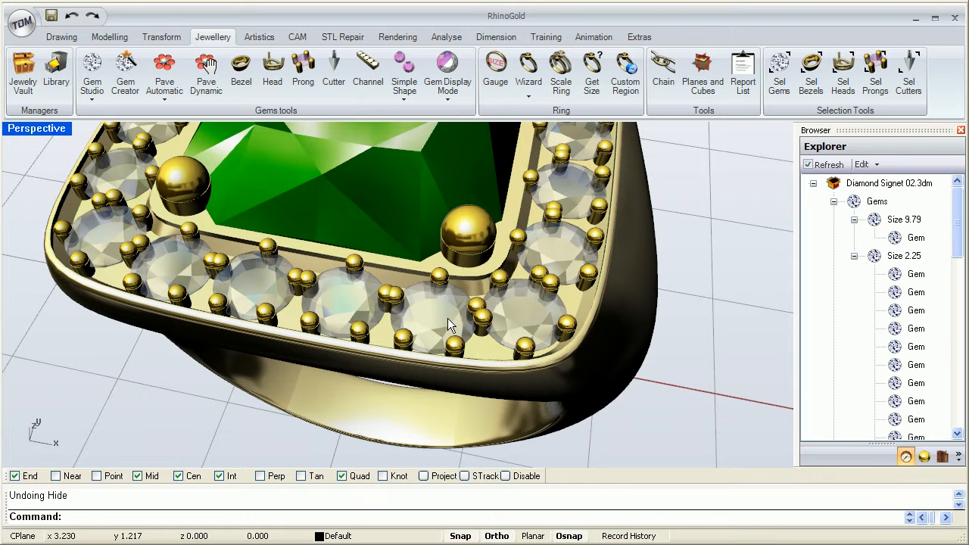
{"action": "right_click_drag", "start_coordinate": [591, 362], "coordinate": [534, 305]}
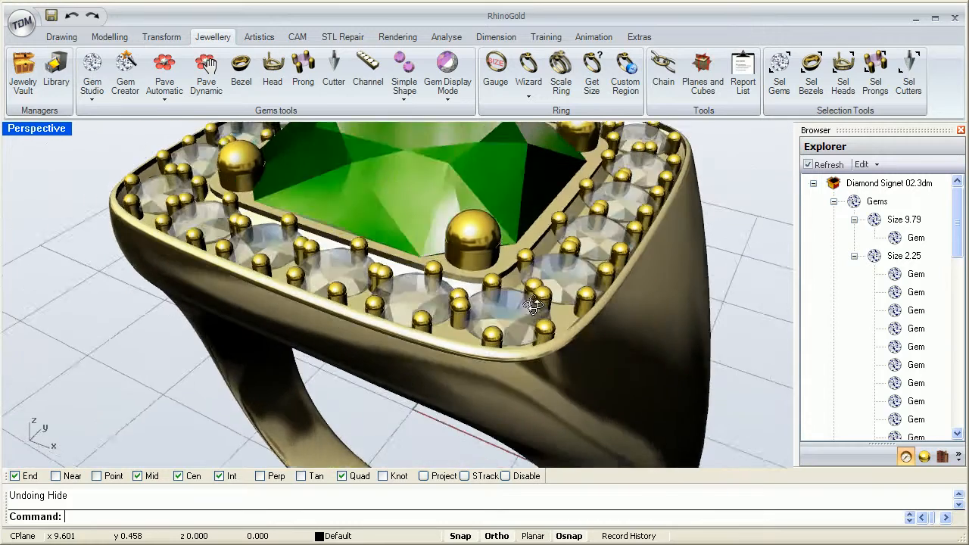
{"action": "scroll", "coordinate": [512, 287], "scroll_direction": "down", "scroll_amount": 8}
{"action": "right_click_drag", "start_coordinate": [426, 261], "coordinate": [464, 267]}
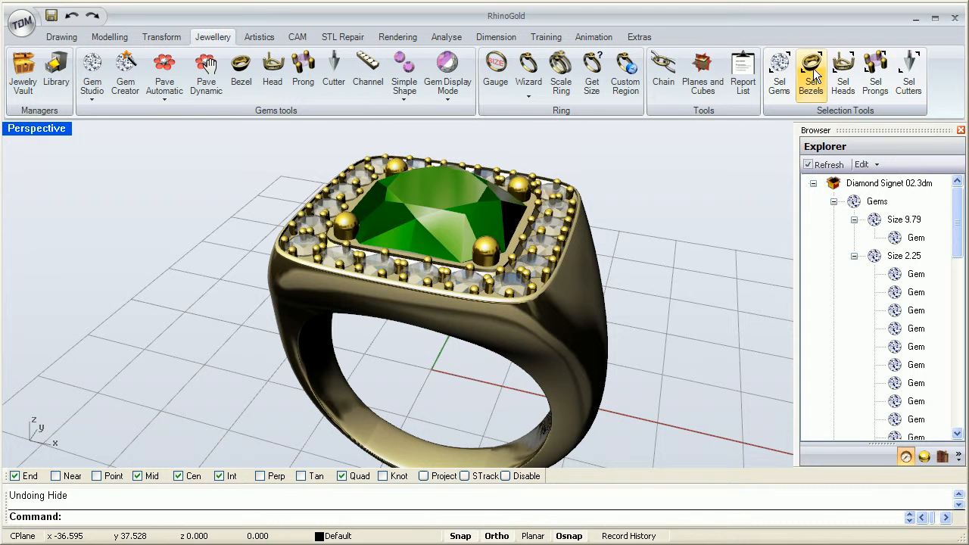
{"action": "left_click", "coordinate": [878, 72]}
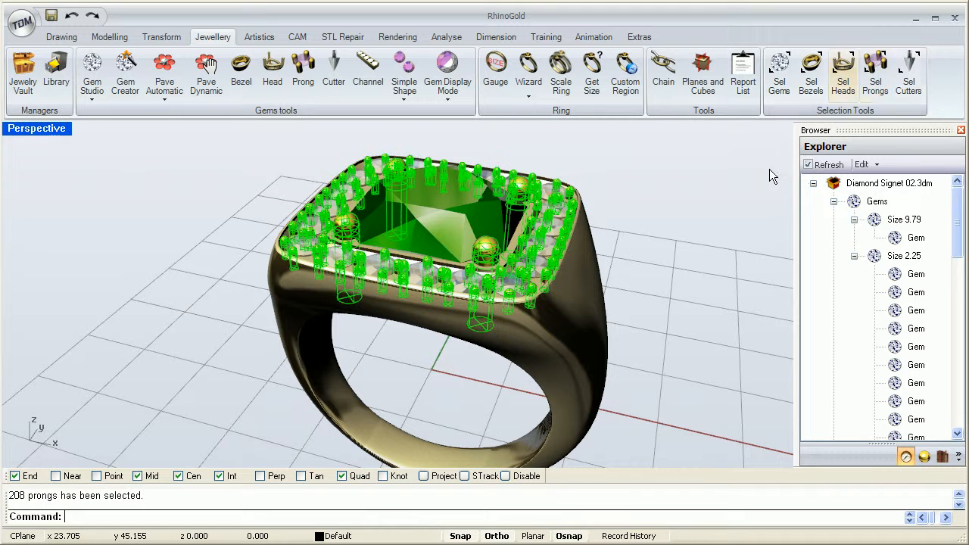
{"action": "middle_click", "coordinate": [638, 232]}
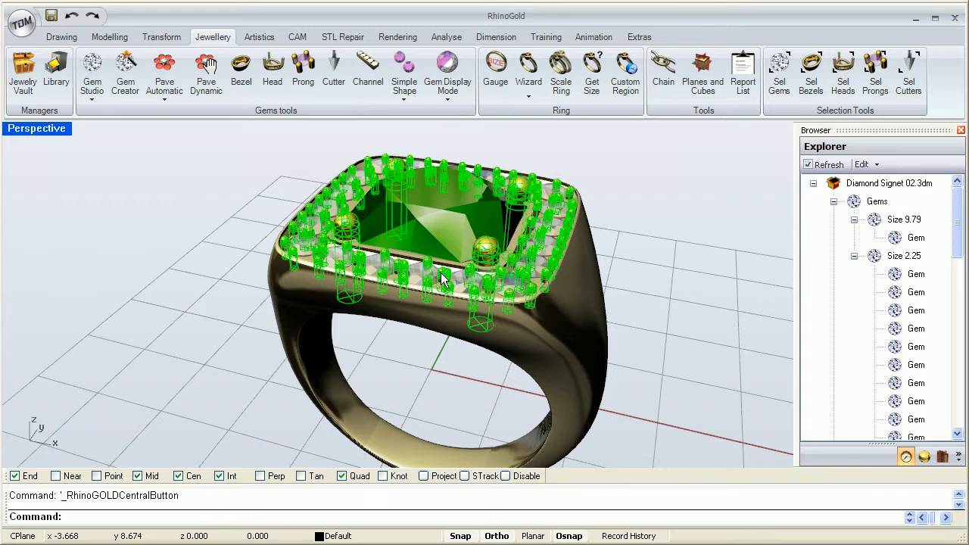
{"action": "key", "text": "ctrl+h"}
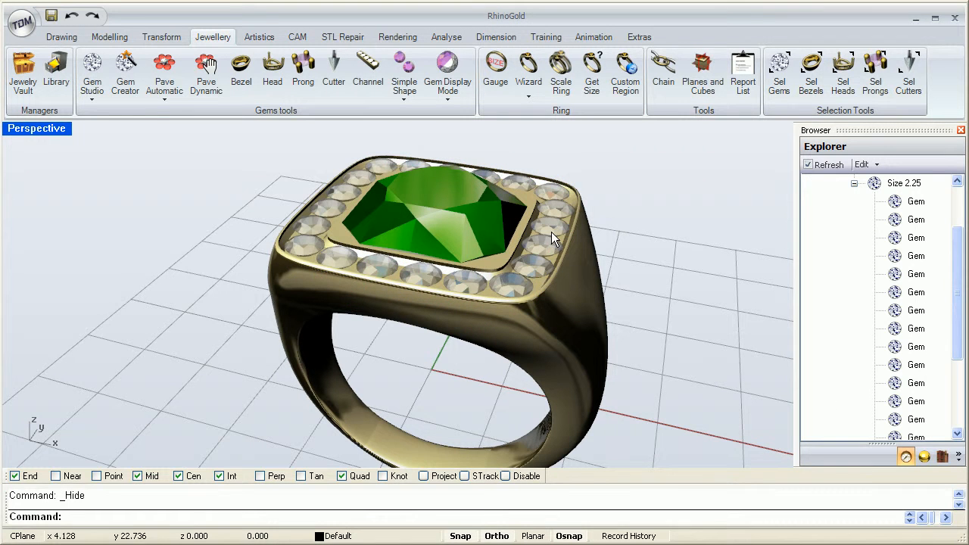
Start Cutter Studio and assign the large green centre gem as the gem to cut for.
{"action": "right_click_drag", "start_coordinate": [573, 200], "coordinate": [442, 230]}
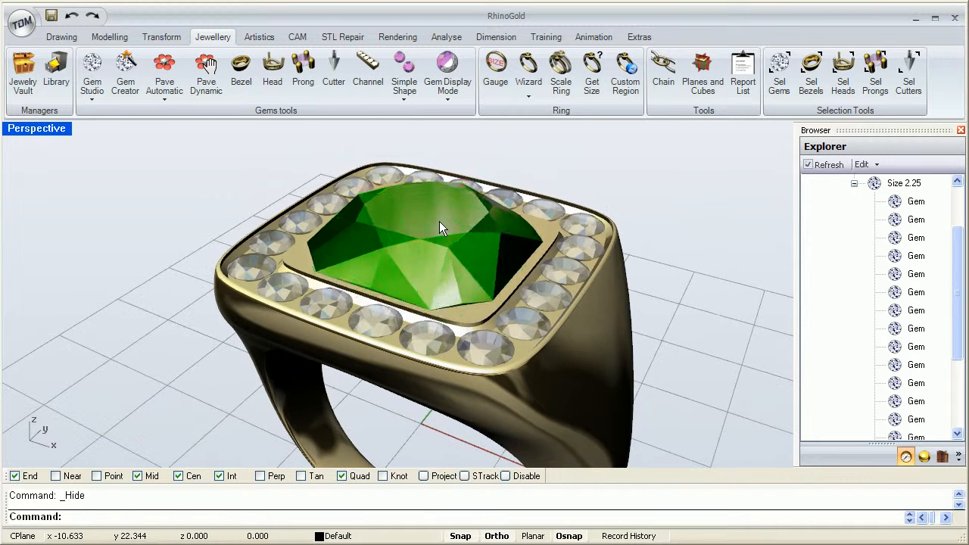
{"action": "left_click", "coordinate": [441, 229]}
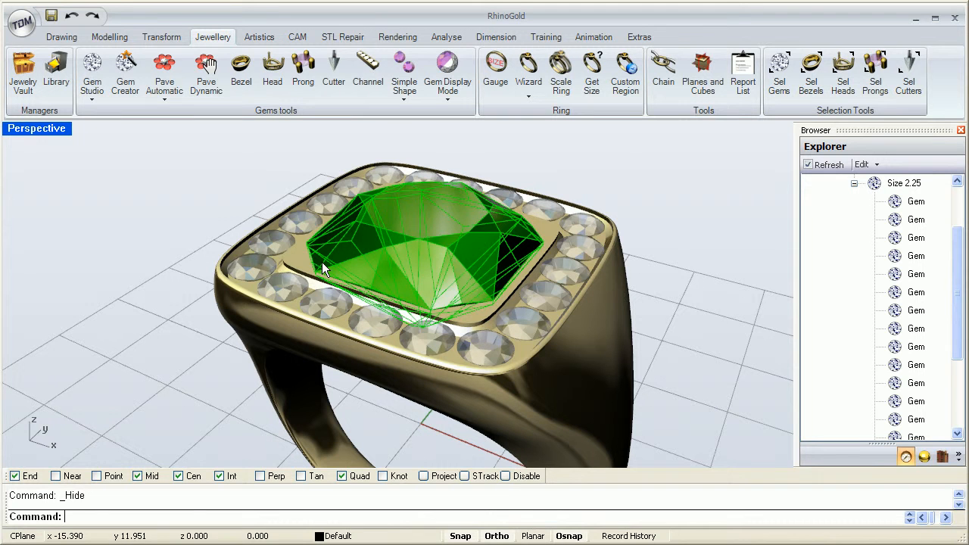
{"action": "left_click", "coordinate": [334, 67]}
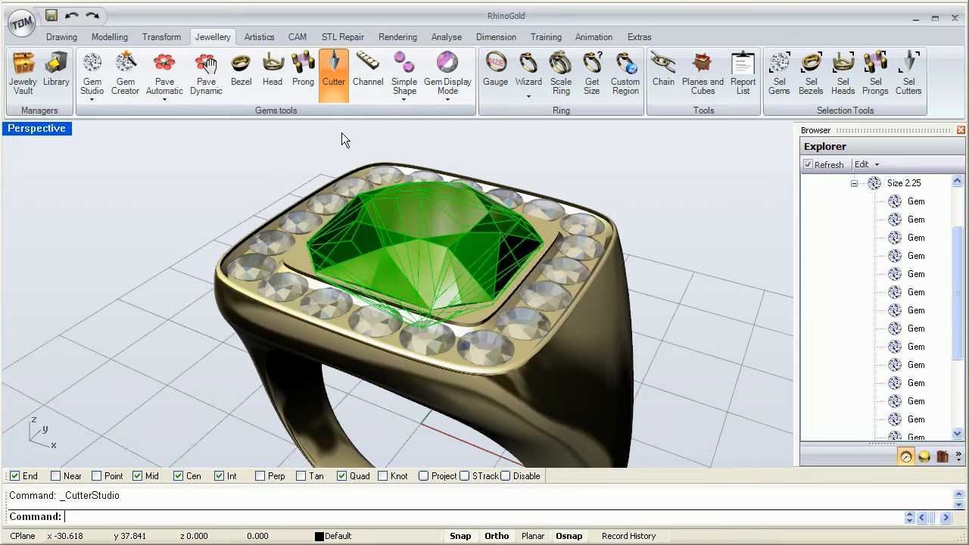
{"action": "left_click_drag", "start_coordinate": [153, 75], "coordinate": [275, 97]}
{"action": "double_click", "coordinate": [63, 133]}
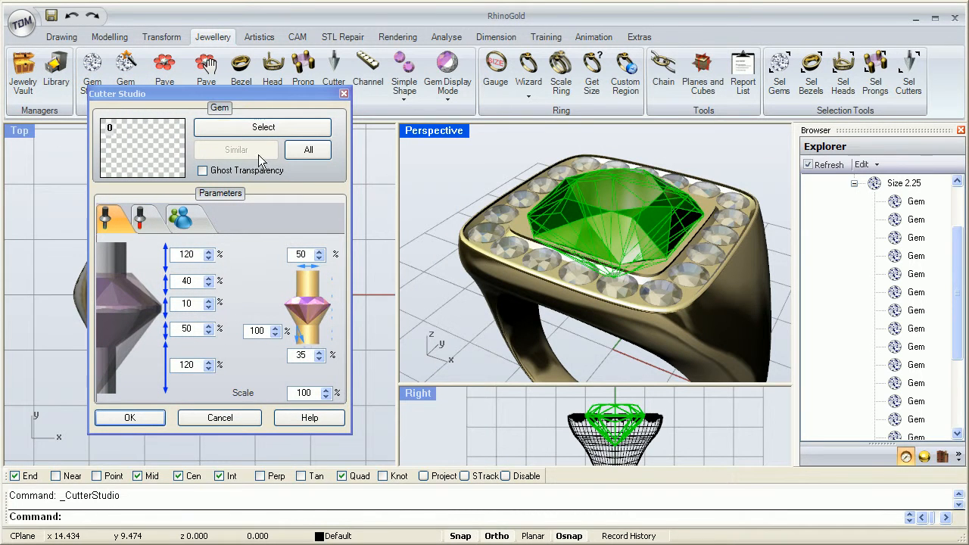
{"action": "left_click", "coordinate": [256, 126]}
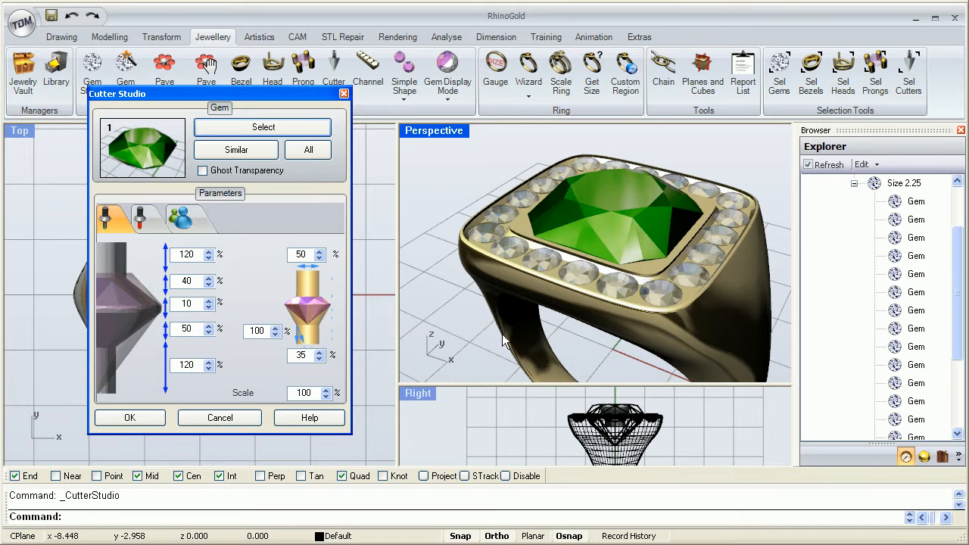
Set the height of the cutter's upper shaft above the gem to 300%.
{"action": "double_click", "coordinate": [419, 394]}
{"action": "scroll", "coordinate": [500, 288], "scroll_direction": "down", "scroll_amount": 3}
{"action": "scroll", "coordinate": [522, 261], "scroll_direction": "up", "scroll_amount": 3}
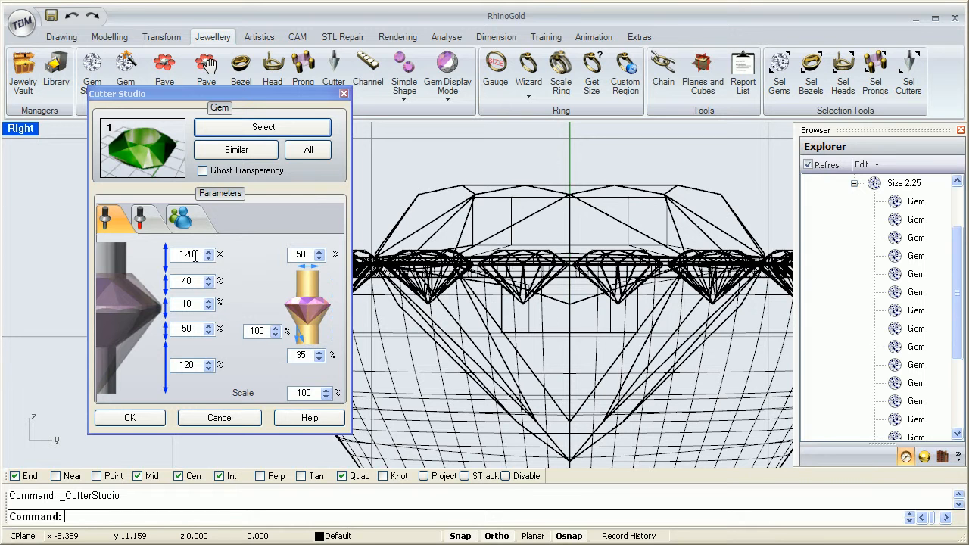
{"action": "left_click_drag", "start_coordinate": [194, 256], "coordinate": [179, 256]}
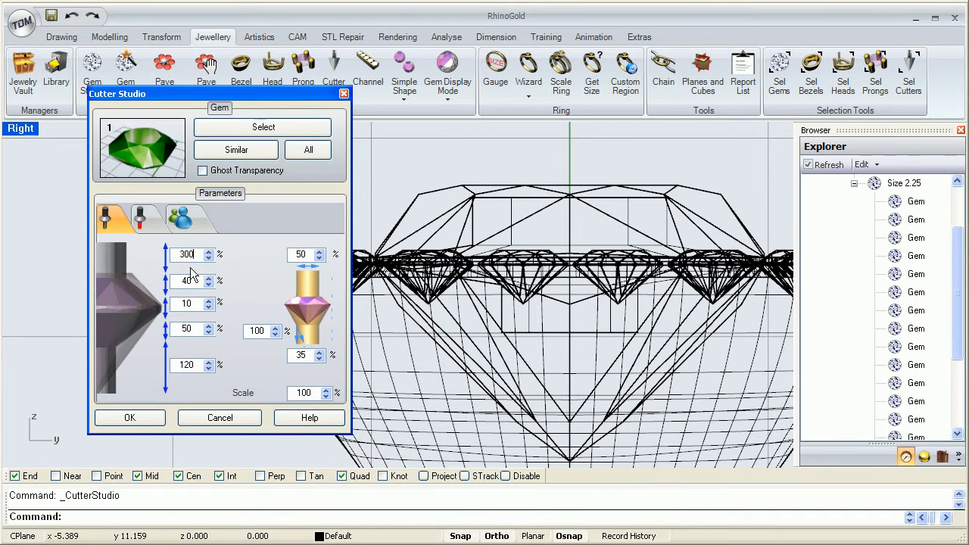
{"action": "left_click", "coordinate": [196, 285]}
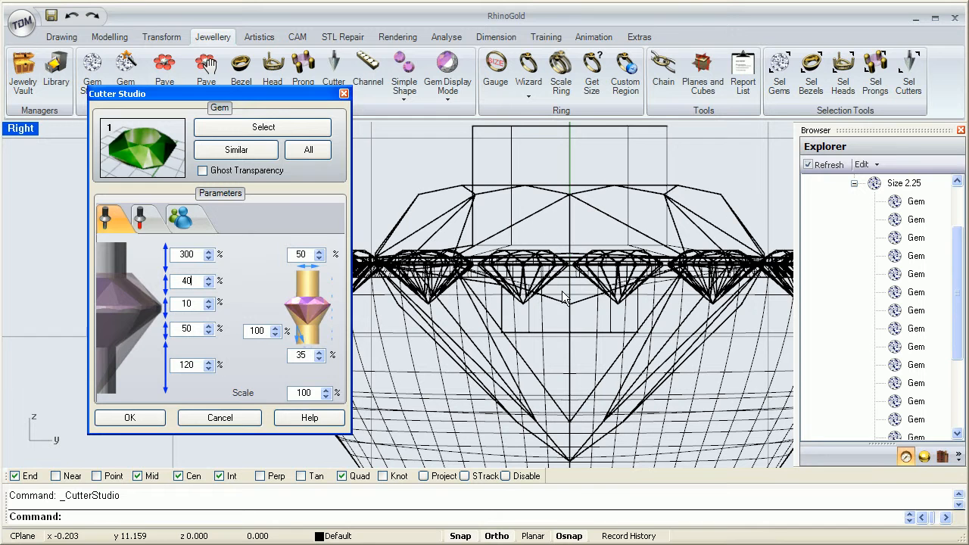
{"action": "right_click_drag", "start_coordinate": [551, 282], "coordinate": [551, 279]}
{"action": "scroll", "coordinate": [550, 280], "scroll_direction": "down", "scroll_amount": 5}
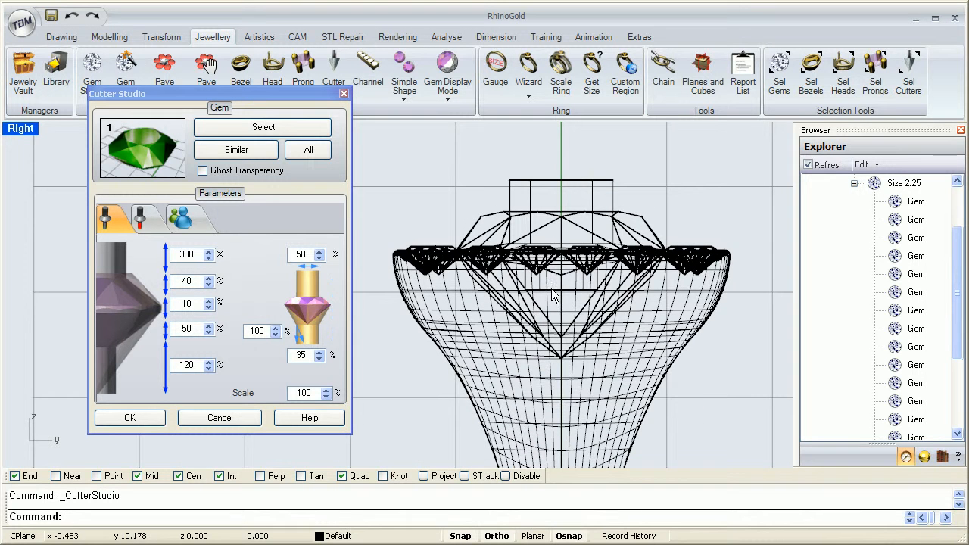
{"action": "scroll", "coordinate": [541, 278], "scroll_direction": "up", "scroll_amount": 1}
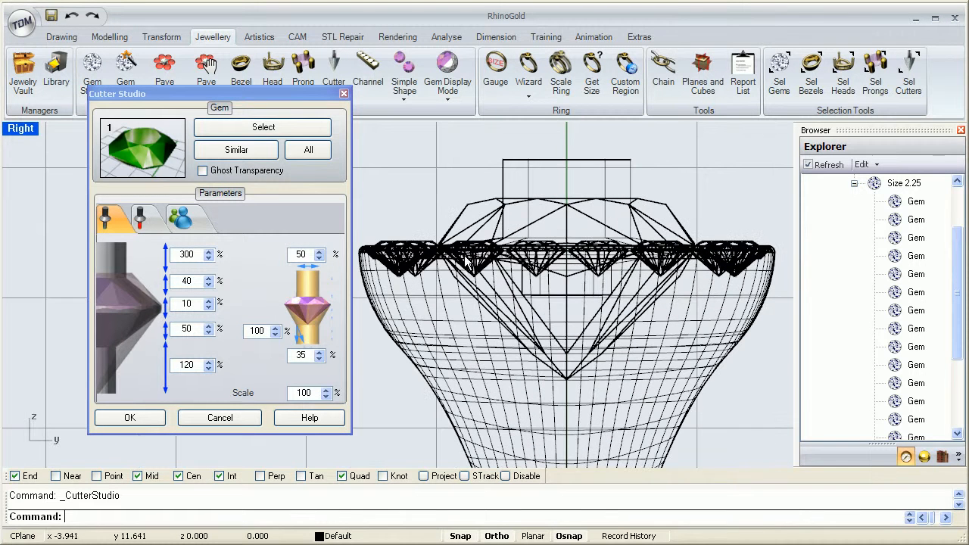
Set the cutter's upper shaft width to 100% and its middle width to 115%.
{"action": "left_click", "coordinate": [321, 252]}
{"action": "left_click_drag", "start_coordinate": [309, 254], "coordinate": [291, 254]}
{"action": "left_click", "coordinate": [261, 331]}
{"action": "key", "text": "Up"}
{"action": "key", "text": "Up"}
{"action": "key", "text": "Up"}
{"action": "key", "text": "Down"}
{"action": "key", "text": "Down"}
{"action": "key", "text": "Down"}
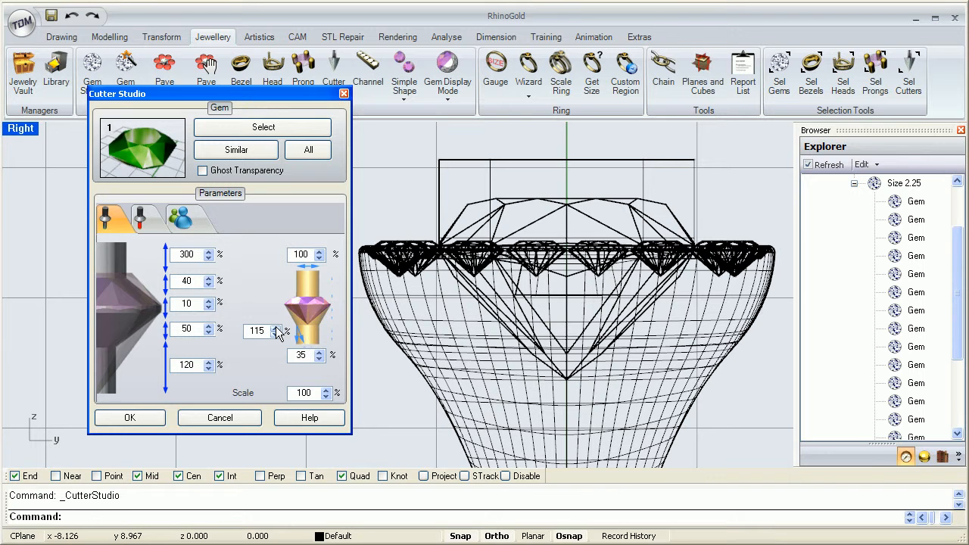
Set the width of the cutter's lower shaft to 95%.
{"action": "left_click", "coordinate": [320, 353]}
{"action": "left_click", "coordinate": [319, 352]}
{"action": "left_click", "coordinate": [319, 352]}
{"action": "left_click", "coordinate": [319, 352]}
{"action": "left_click", "coordinate": [320, 352]}
{"action": "left_click", "coordinate": [320, 352]}
{"action": "left_click", "coordinate": [320, 352]}
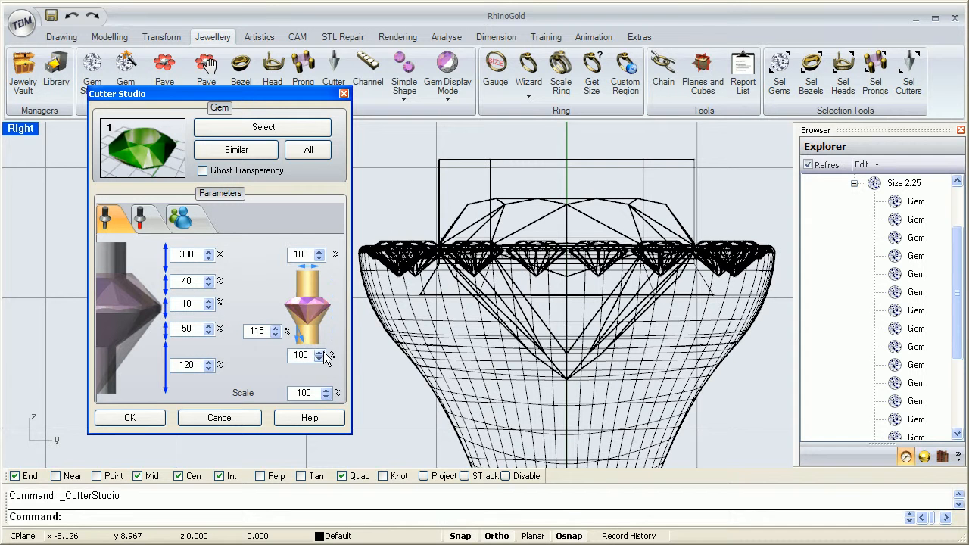
{"action": "left_click", "coordinate": [319, 358]}
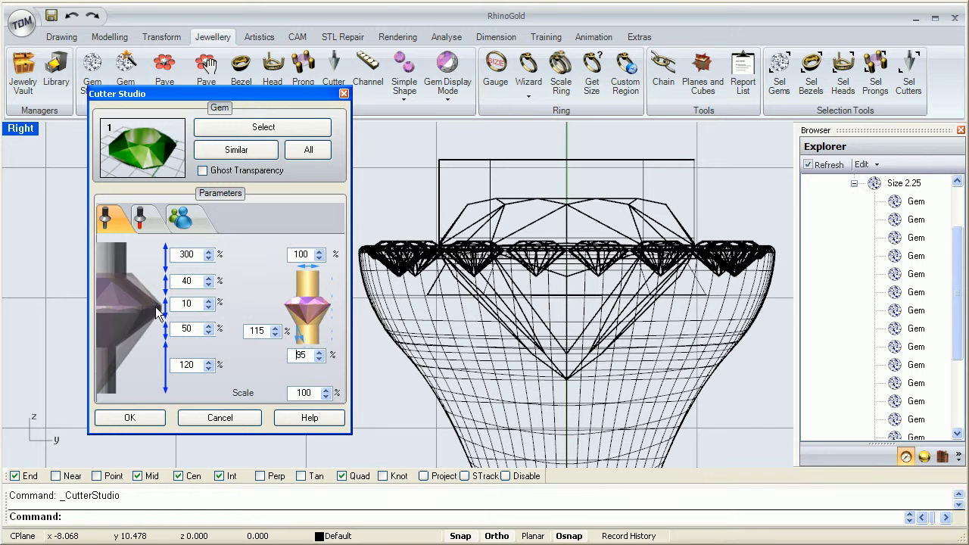
Set the height of the cutter's girdle section to 75%.
{"action": "left_click", "coordinate": [210, 301]}
{"action": "left_click", "coordinate": [211, 302]}
{"action": "left_click", "coordinate": [211, 302]}
{"action": "left_click", "coordinate": [211, 302]}
{"action": "left_click", "coordinate": [210, 302]}
{"action": "left_click", "coordinate": [211, 302]}
{"action": "left_click", "coordinate": [211, 302]}
{"action": "left_click", "coordinate": [210, 302]}
{"action": "left_click", "coordinate": [211, 302]}
{"action": "left_click", "coordinate": [210, 302]}
{"action": "left_click", "coordinate": [210, 301]}
Set the height of the cutter's crown section, just above the girdle, to 80%.
{"action": "left_click", "coordinate": [210, 278]}
{"action": "left_click", "coordinate": [211, 279]}
{"action": "left_click", "coordinate": [211, 279]}
{"action": "left_click", "coordinate": [210, 279]}
{"action": "left_click", "coordinate": [210, 279]}
{"action": "left_click", "coordinate": [210, 279]}
{"action": "left_click", "coordinate": [211, 279]}
{"action": "left_click", "coordinate": [210, 278]}
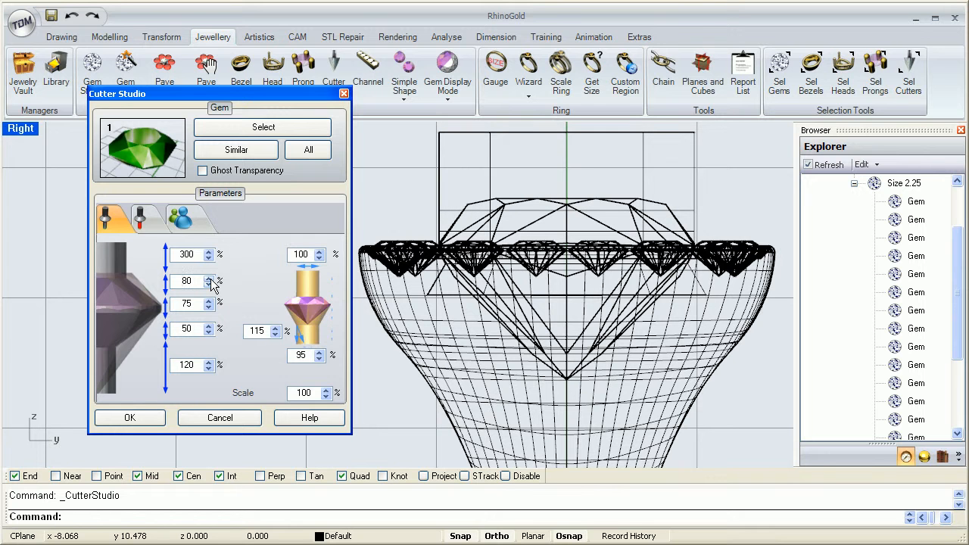
Set the height of the cutter's section just below the girdle to 200%.
{"action": "left_click", "coordinate": [210, 325]}
{"action": "left_click", "coordinate": [209, 326]}
{"action": "left_click", "coordinate": [210, 326]}
{"action": "left_click", "coordinate": [210, 325]}
{"action": "left_click", "coordinate": [210, 326]}
{"action": "left_click", "coordinate": [209, 326]}
{"action": "left_click", "coordinate": [209, 325]}
{"action": "left_click", "coordinate": [209, 326]}
{"action": "left_click", "coordinate": [209, 326]}
{"action": "left_click", "coordinate": [209, 326]}
{"action": "left_click", "coordinate": [208, 326]}
{"action": "left_click", "coordinate": [209, 326]}
{"action": "left_click", "coordinate": [209, 327]}
{"action": "left_click", "coordinate": [209, 327]}
{"action": "left_click", "coordinate": [209, 327]}
{"action": "left_click", "coordinate": [209, 326]}
{"action": "left_click", "coordinate": [209, 326]}
{"action": "left_click", "coordinate": [208, 326]}
{"action": "left_click", "coordinate": [208, 326]}
{"action": "left_click", "coordinate": [209, 327]}
{"action": "left_click", "coordinate": [209, 326]}
{"action": "left_click", "coordinate": [209, 326]}
{"action": "left_click", "coordinate": [209, 327]}
{"action": "left_click", "coordinate": [209, 326]}
{"action": "left_click", "coordinate": [209, 326]}
{"action": "left_click", "coordinate": [209, 326]}
{"action": "left_click", "coordinate": [209, 326]}
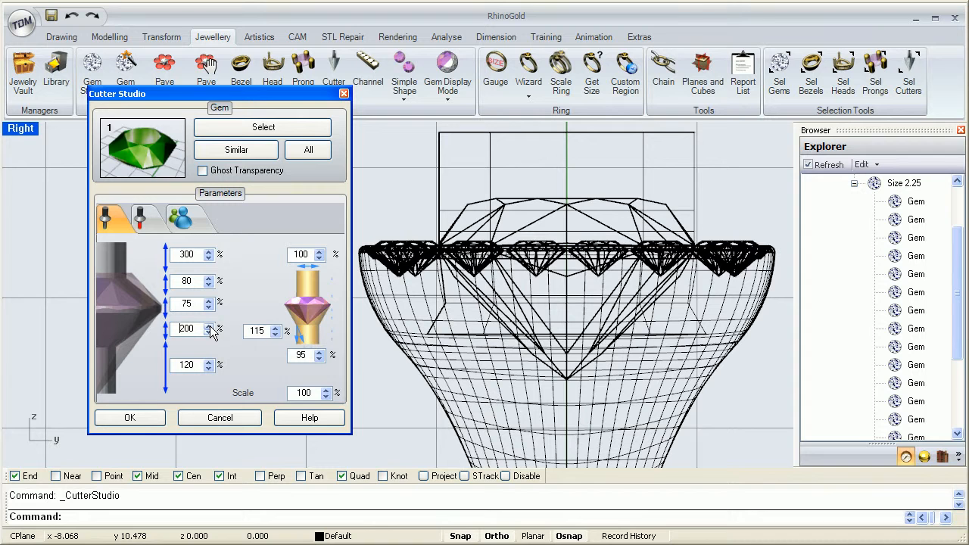
Set the cutter's middle width to 110% and its lower shaft width to 70%.
{"action": "left_click", "coordinate": [275, 335]}
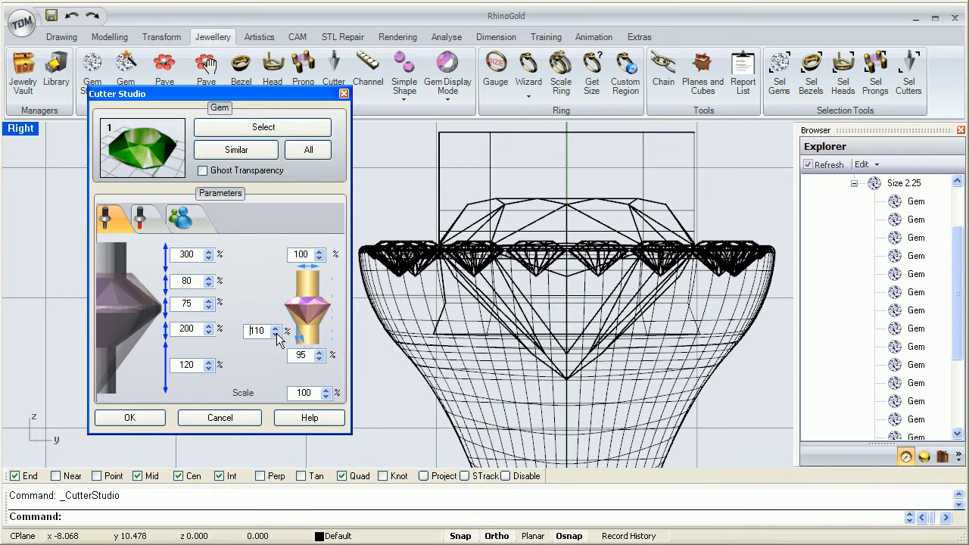
{"action": "left_click", "coordinate": [319, 351]}
{"action": "left_click", "coordinate": [320, 358]}
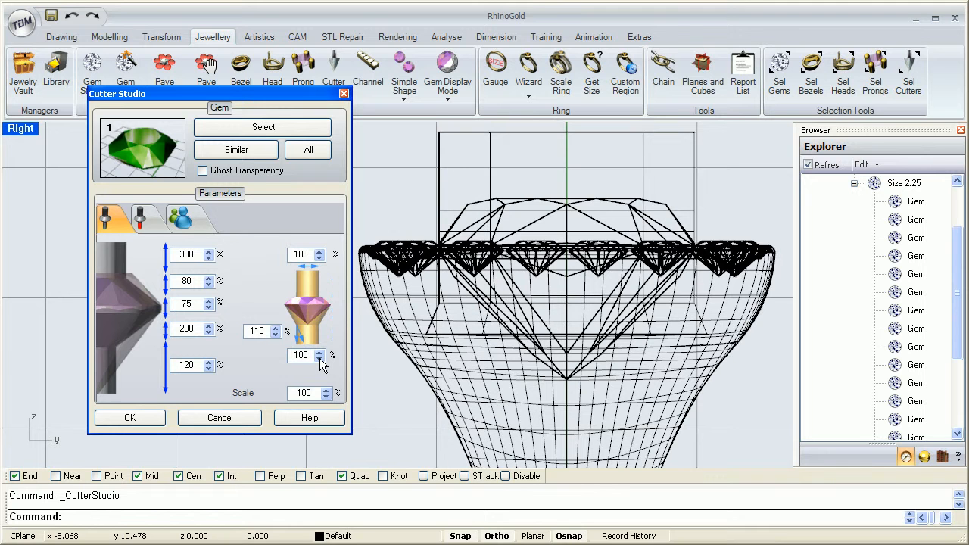
{"action": "left_click", "coordinate": [319, 358]}
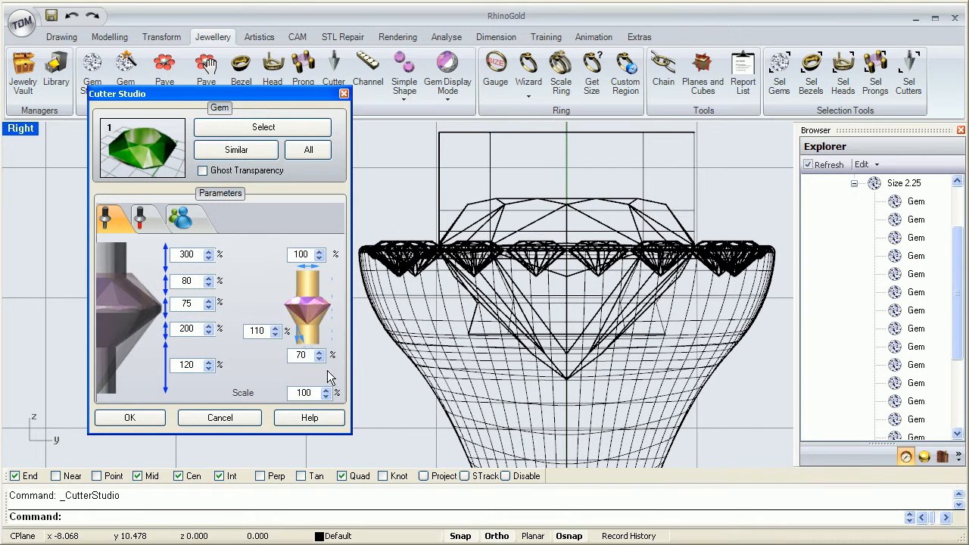
Set the height of the cutter's lower shaft to 400%.
{"action": "left_click", "coordinate": [209, 362]}
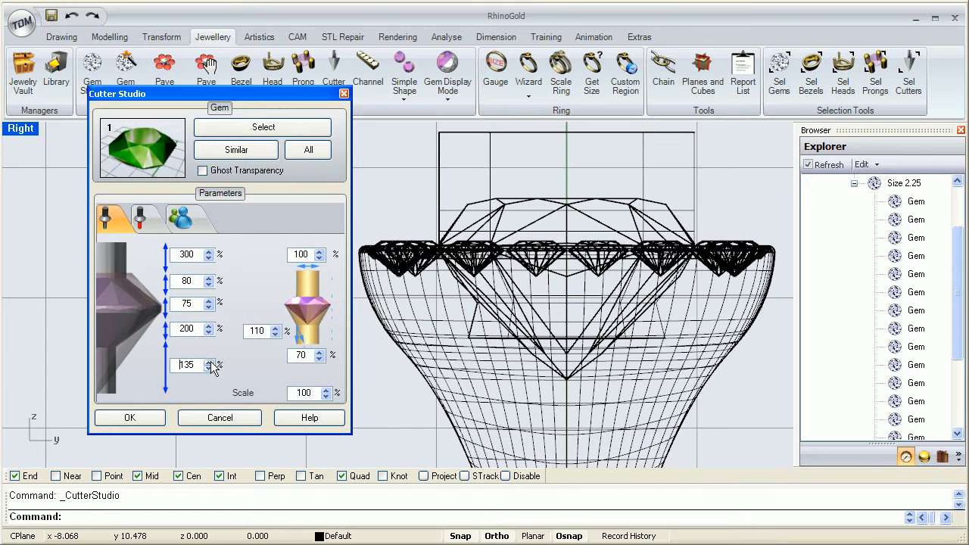
{"action": "left_click", "coordinate": [209, 362]}
{"action": "left_click", "coordinate": [209, 361]}
{"action": "left_click", "coordinate": [209, 362]}
{"action": "left_click", "coordinate": [209, 362]}
{"action": "left_click", "coordinate": [209, 361]}
{"action": "double_click", "coordinate": [195, 364]}
{"action": "type", "text": "400"}
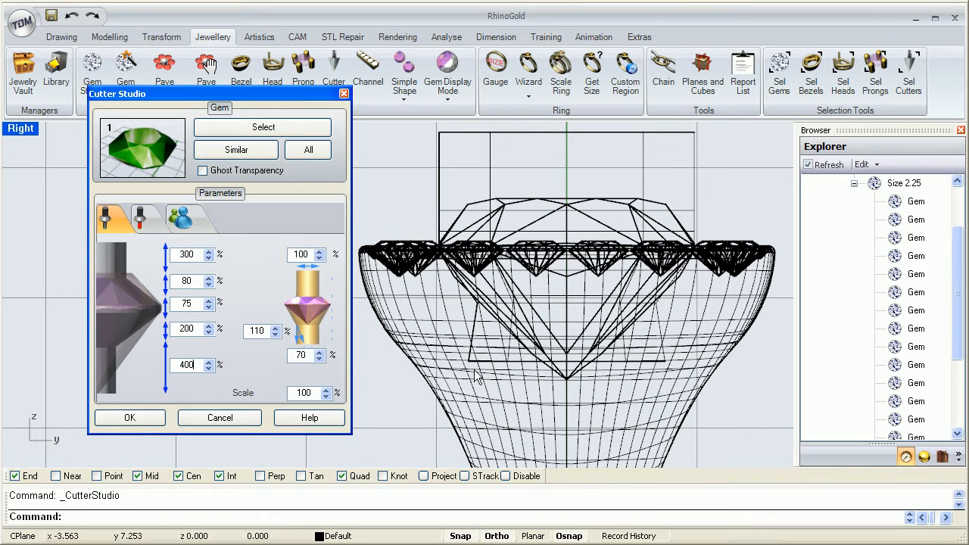
{"action": "left_click", "coordinate": [197, 329]}
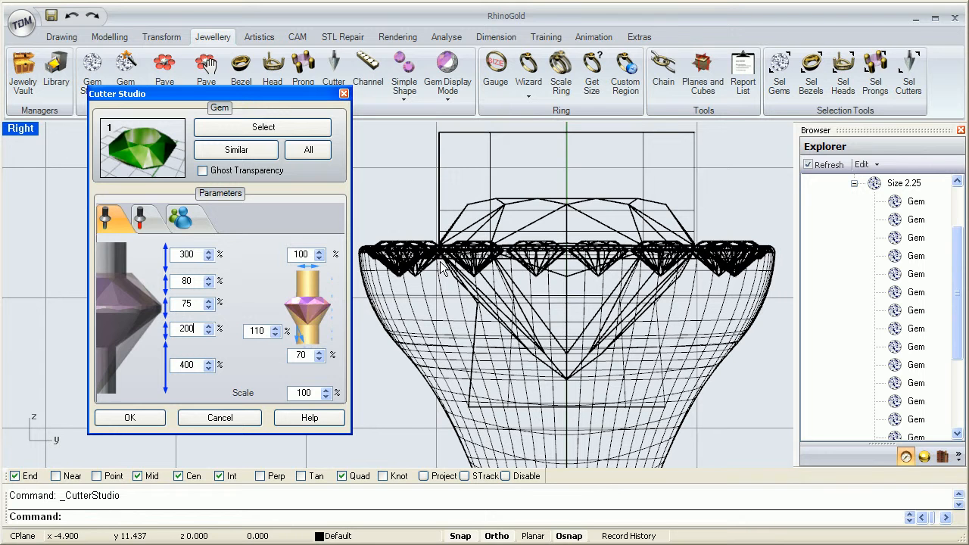
Check the cutter preview around the ring in the perspective view and create the cutter for the centre gem.
{"action": "double_click", "coordinate": [29, 129]}
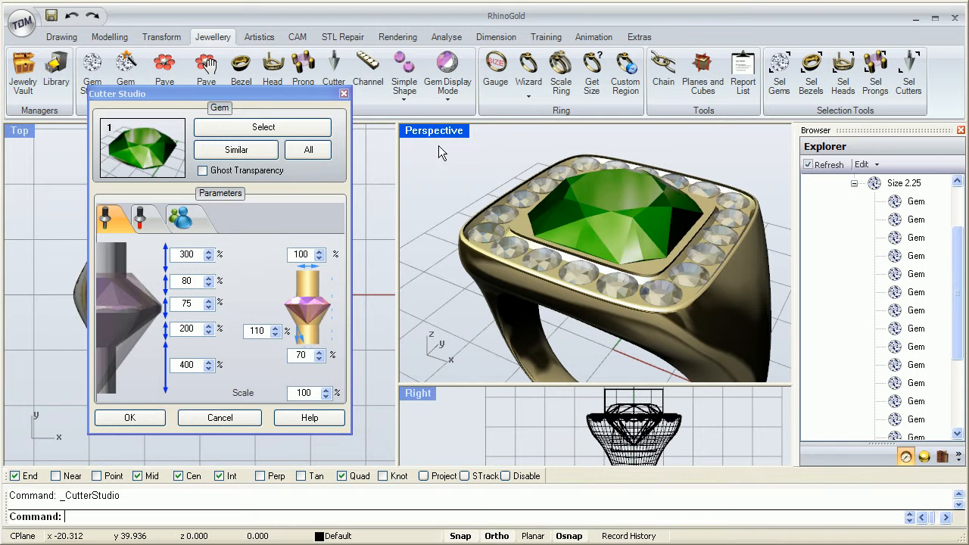
{"action": "double_click", "coordinate": [436, 134]}
{"action": "scroll", "coordinate": [530, 274], "scroll_direction": "down", "scroll_amount": 8}
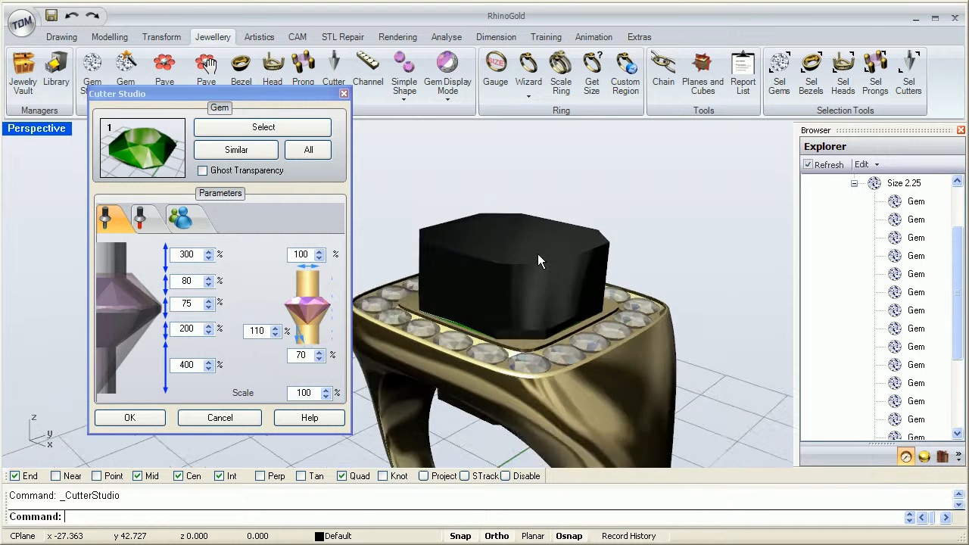
{"action": "right_click_drag", "start_coordinate": [496, 317], "coordinate": [526, 224]}
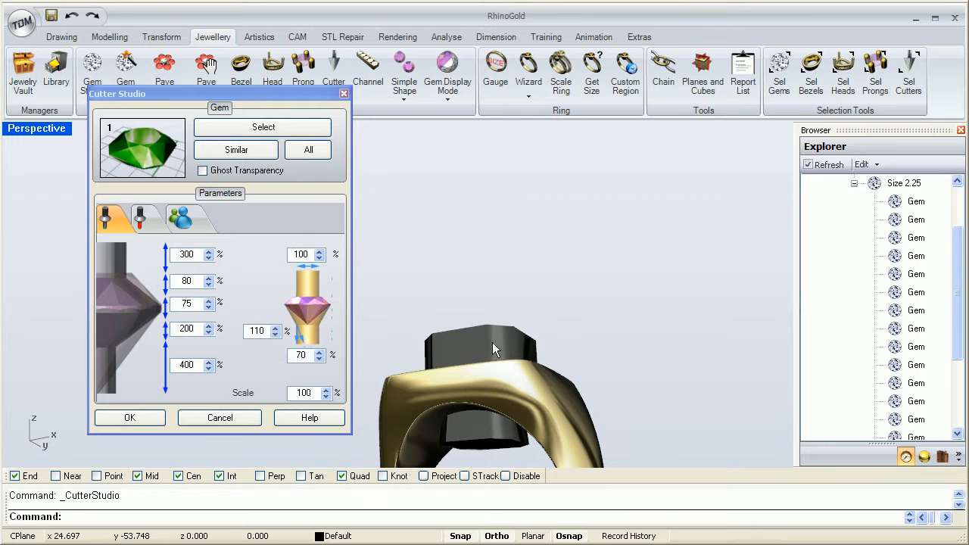
{"action": "right_click_drag", "start_coordinate": [543, 276], "coordinate": [552, 264]}
{"action": "right_click_drag", "start_coordinate": [530, 311], "coordinate": [529, 363]}
{"action": "scroll", "coordinate": [531, 218], "scroll_direction": "up", "scroll_amount": 1}
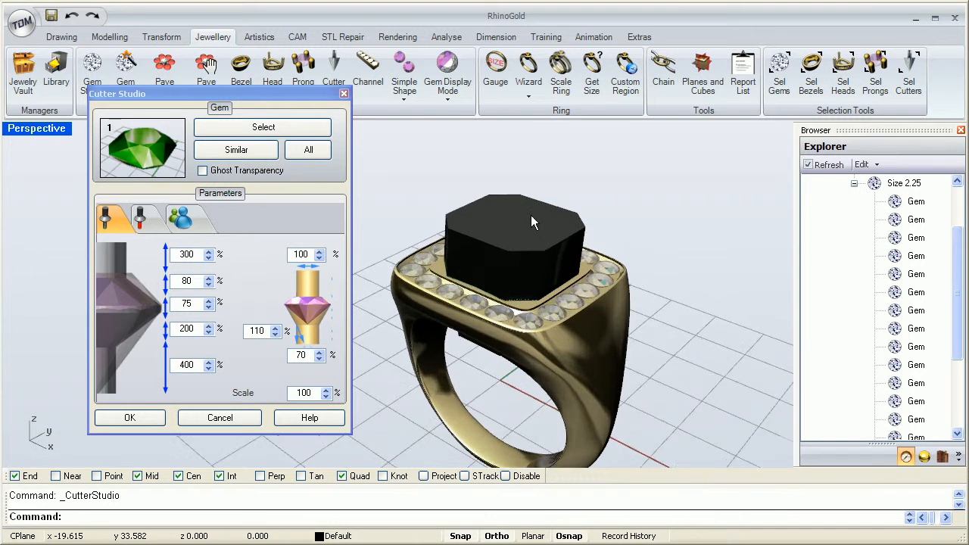
{"action": "scroll", "coordinate": [522, 239], "scroll_direction": "up", "scroll_amount": 1}
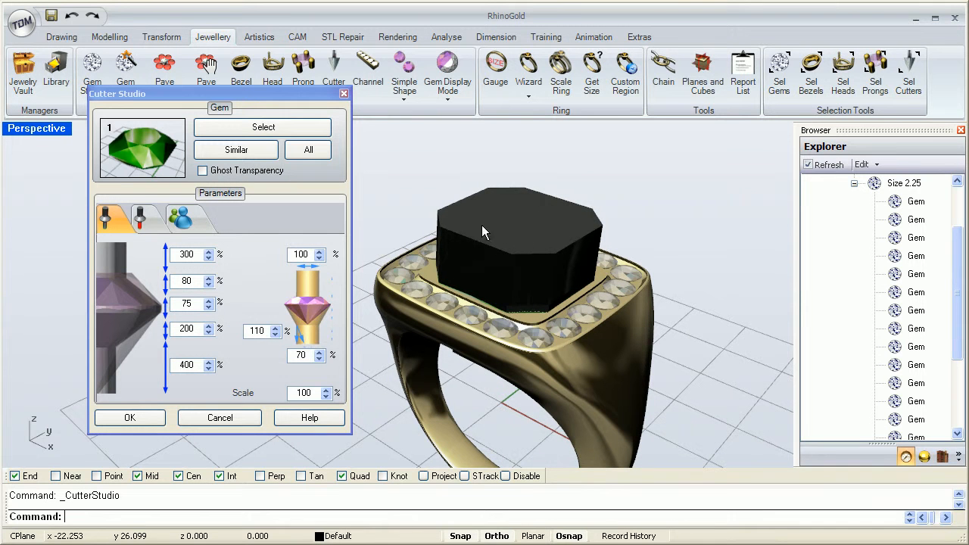
{"action": "left_click", "coordinate": [145, 415]}
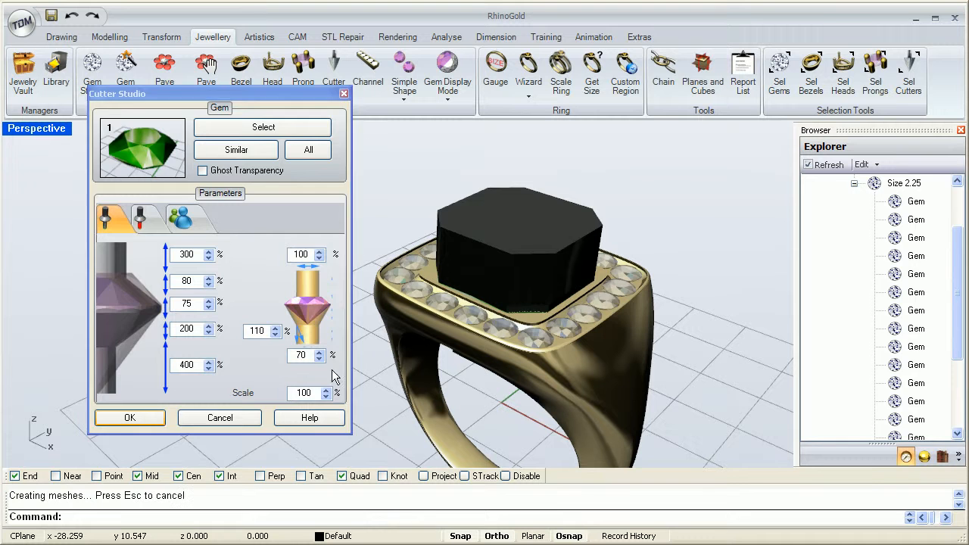
Subtract the centre gem's cutter from the signet ring with Boolean Difference, check the cut and undo it.
{"action": "right_click_drag", "start_coordinate": [422, 353], "coordinate": [463, 315]}
{"action": "scroll", "coordinate": [462, 315], "scroll_direction": "up", "scroll_amount": 3}
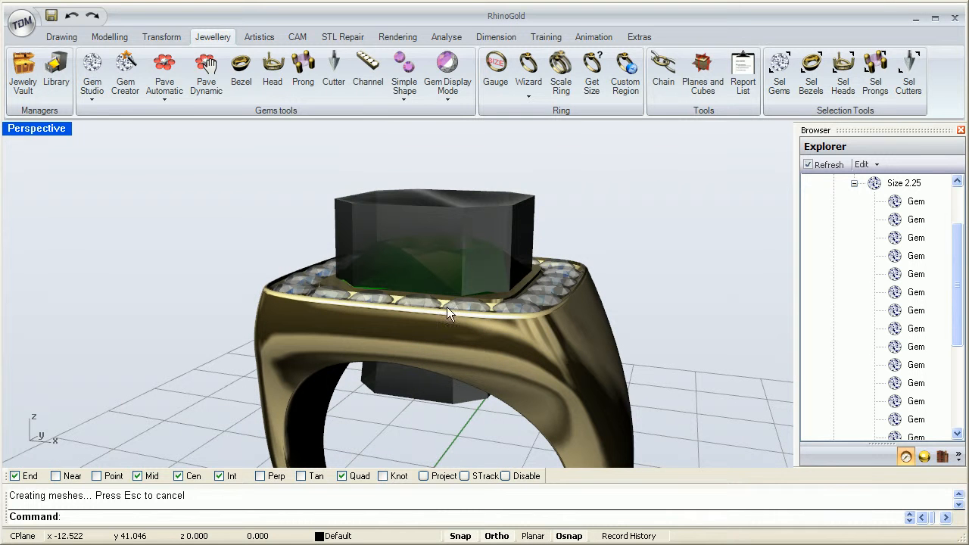
{"action": "left_click", "coordinate": [100, 38]}
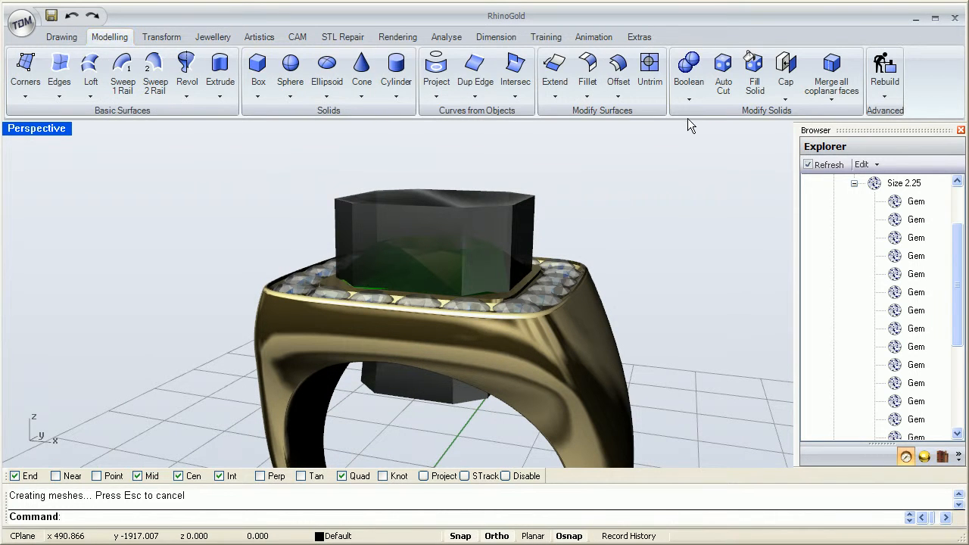
{"action": "left_click", "coordinate": [697, 97]}
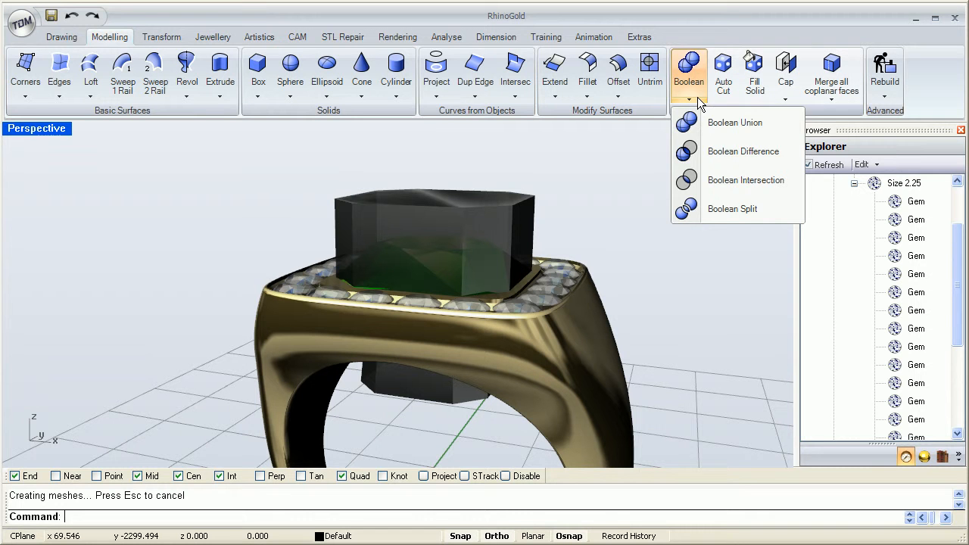
{"action": "left_click", "coordinate": [728, 151]}
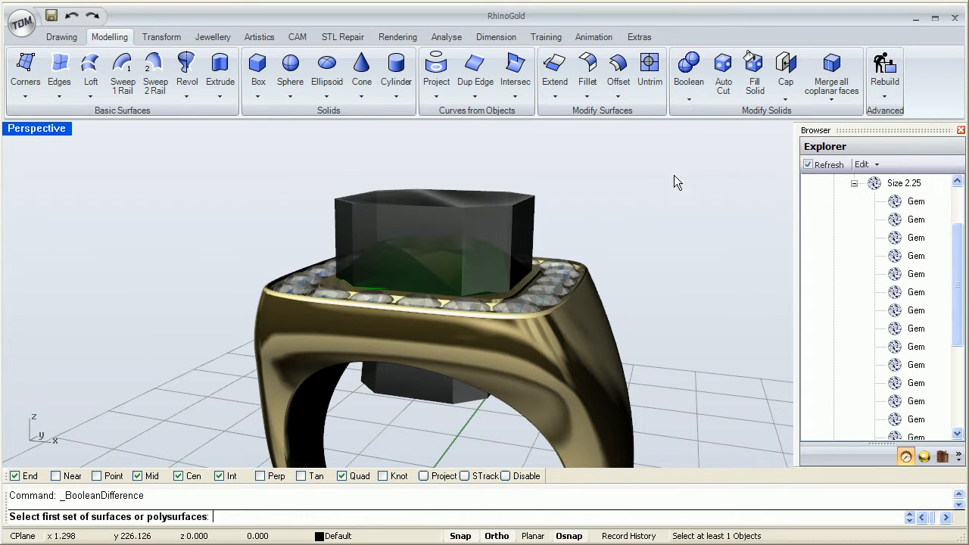
{"action": "left_click", "coordinate": [598, 346]}
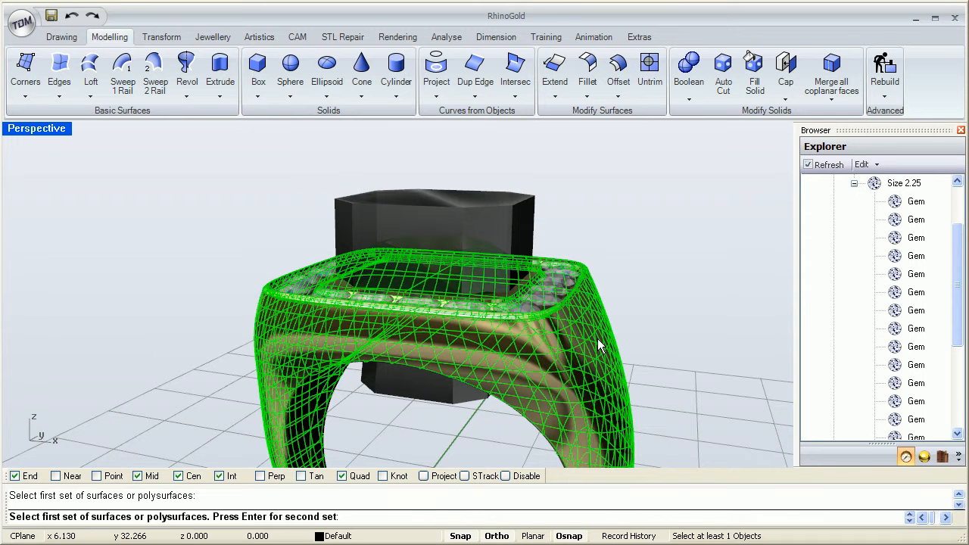
{"action": "key", "text": "Return"}
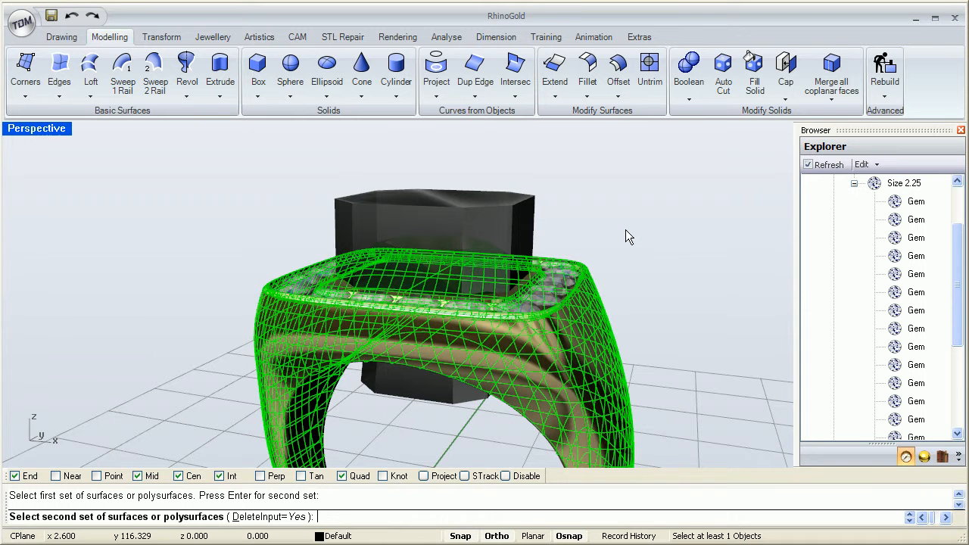
{"action": "left_click", "coordinate": [526, 213]}
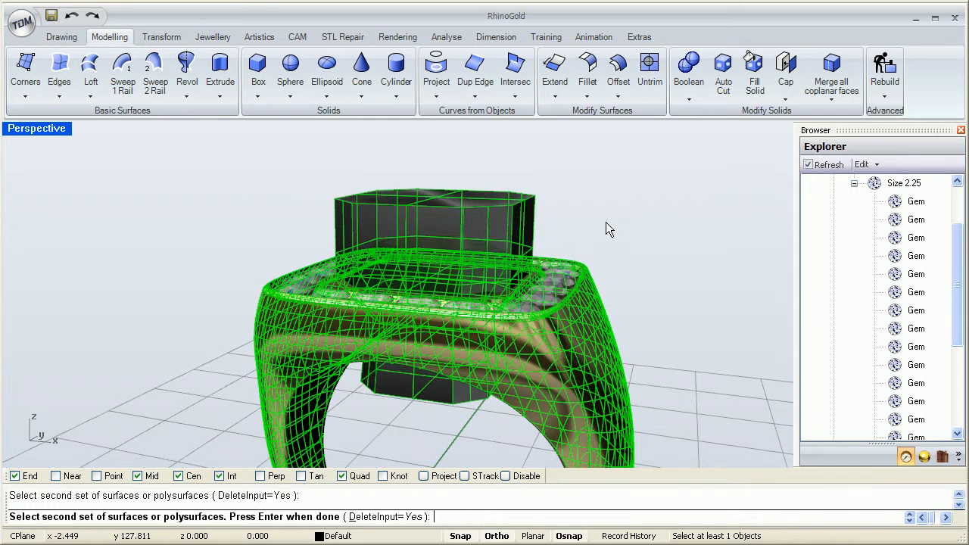
{"action": "key", "text": "Return"}
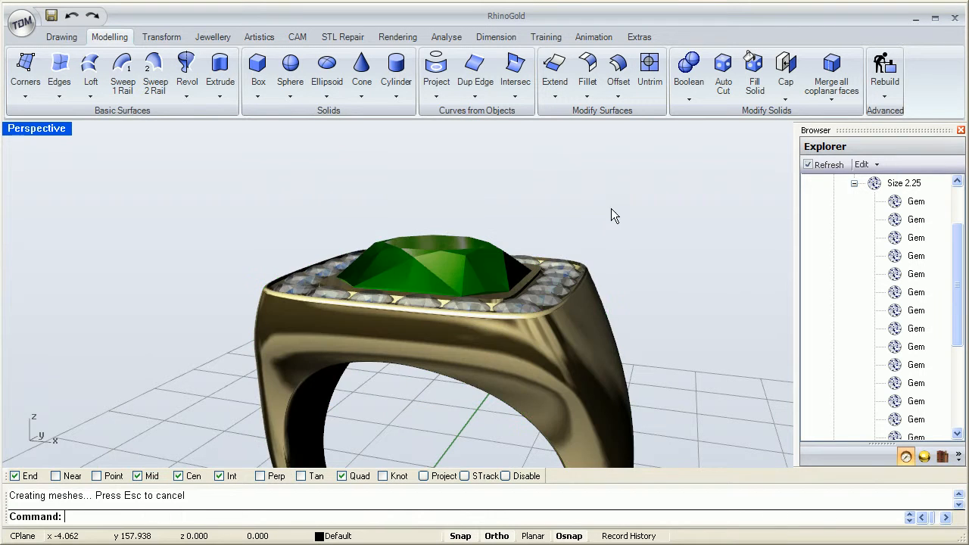
{"action": "right_click_drag", "start_coordinate": [610, 210], "coordinate": [499, 237]}
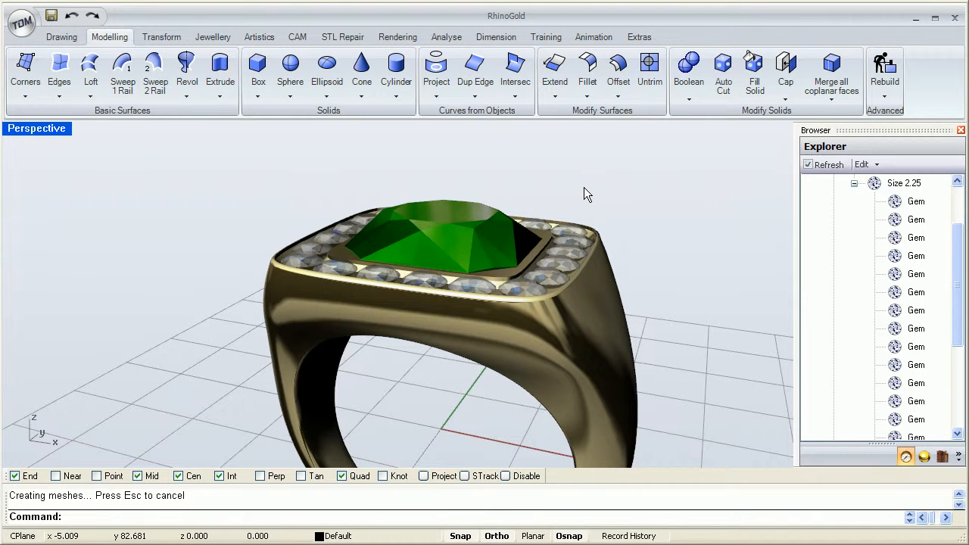
{"action": "key", "text": "ctrl+z"}
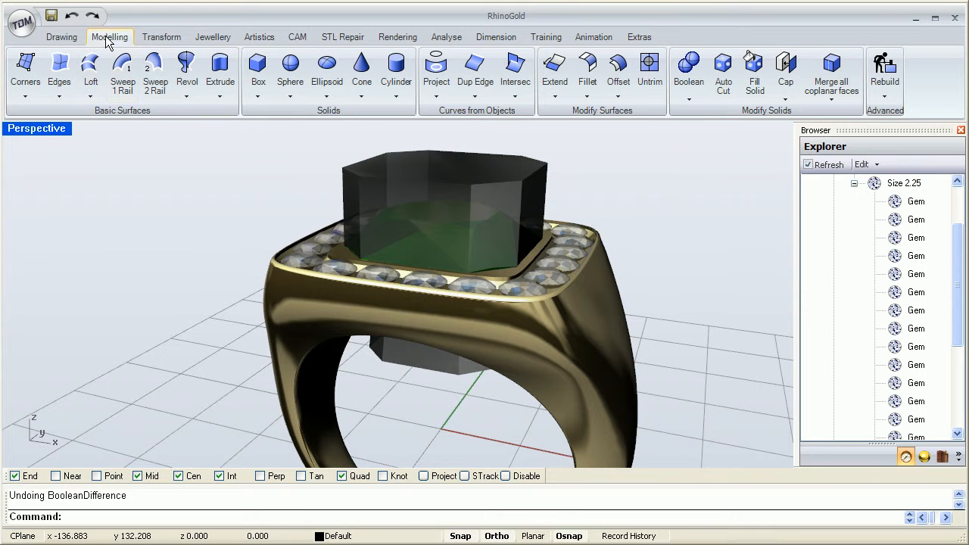
Cut the centre gem's seat into the signet ring by subtracting the cutter with Boolean Difference.
{"action": "left_click", "coordinate": [689, 100]}
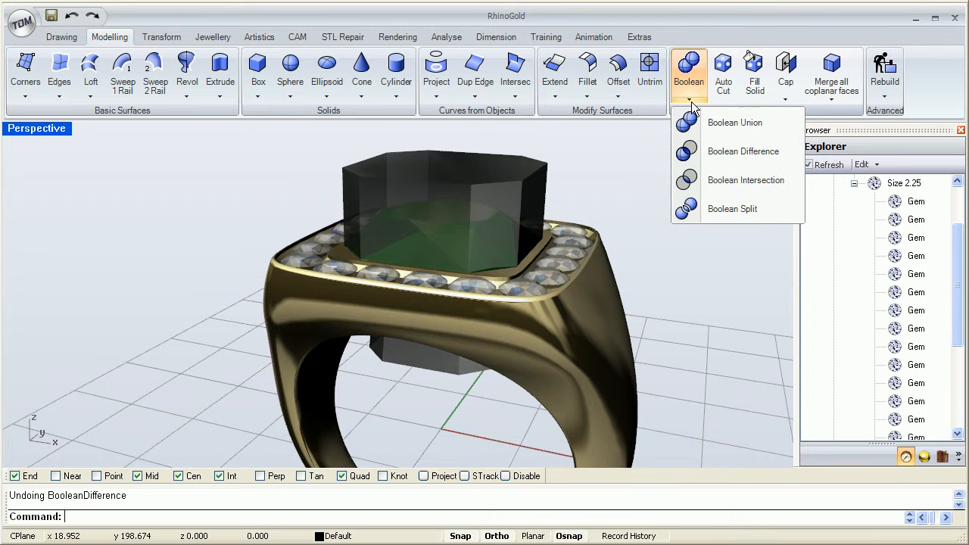
{"action": "left_click", "coordinate": [723, 152]}
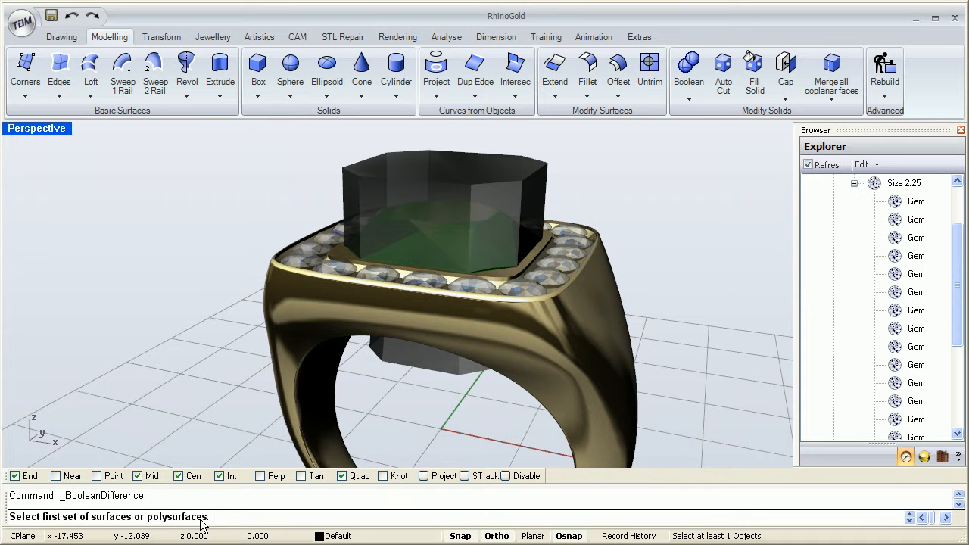
{"action": "left_click", "coordinate": [611, 316]}
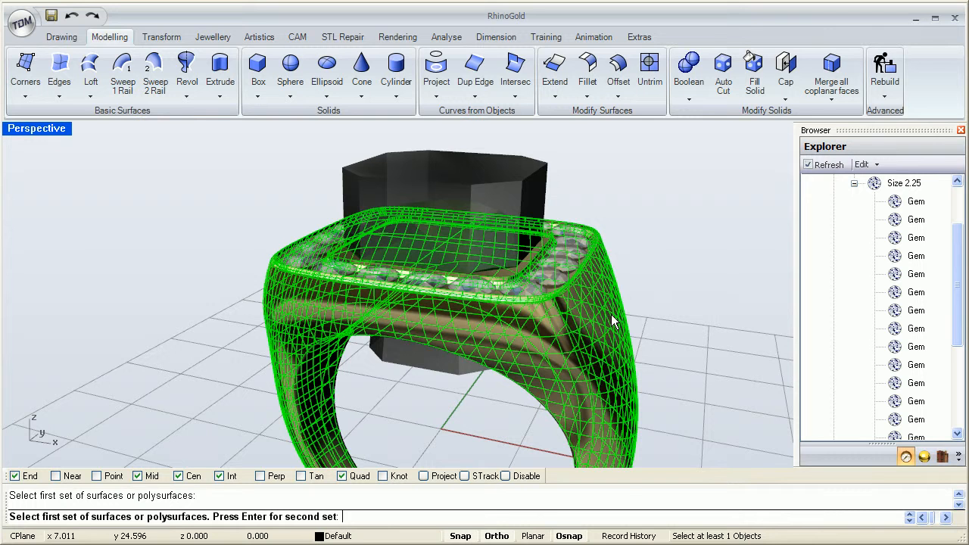
{"action": "key", "text": "Return"}
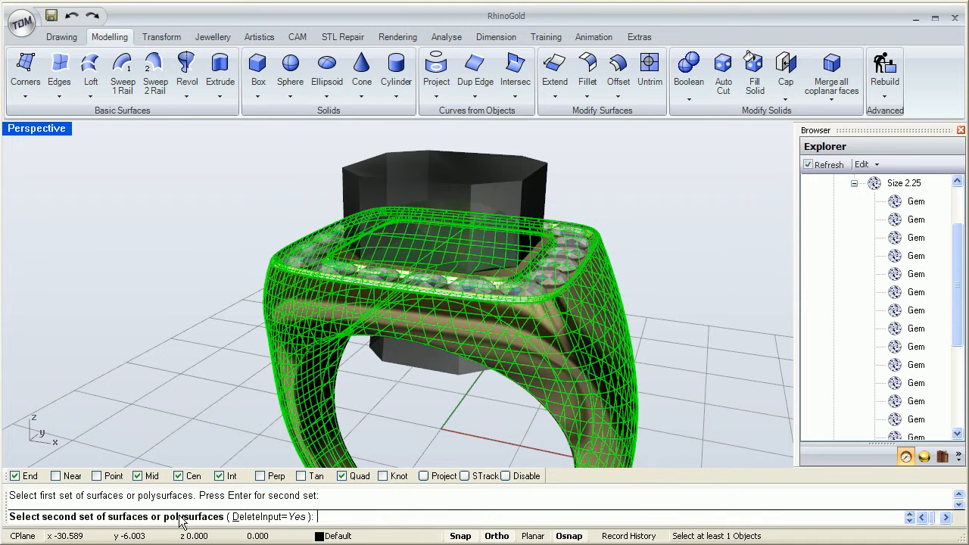
{"action": "left_click", "coordinate": [488, 159]}
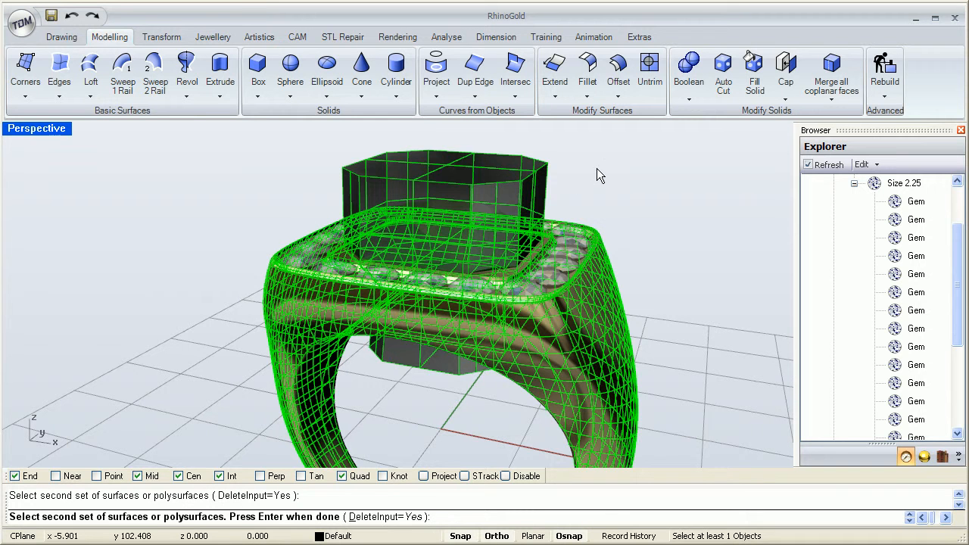
{"action": "key", "text": "Return"}
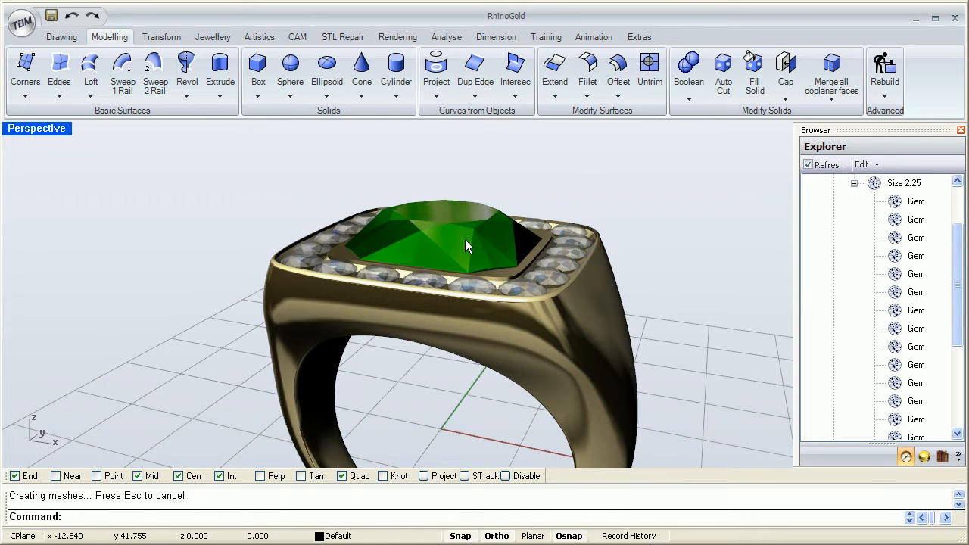
Hide the green centre gem and inspect the cut seat in the ring from above.
{"action": "left_click", "coordinate": [463, 235]}
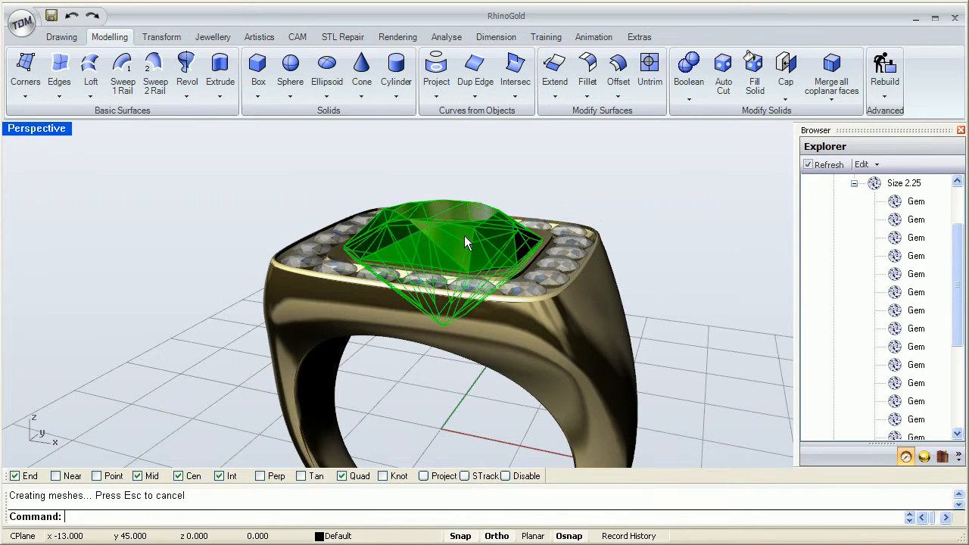
{"action": "middle_click", "coordinate": [562, 198]}
{"action": "key", "text": "ctrl+h"}
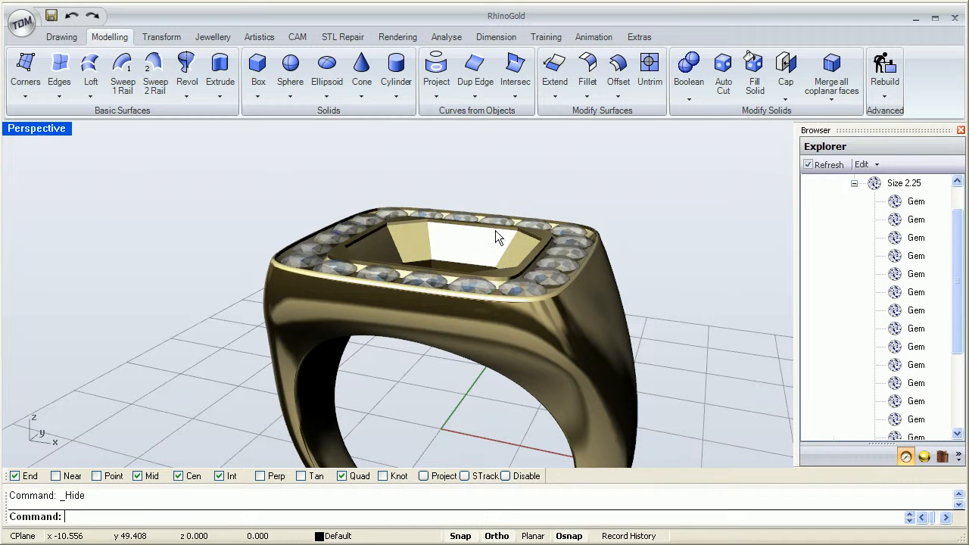
{"action": "right_click_drag", "start_coordinate": [537, 194], "coordinate": [376, 235]}
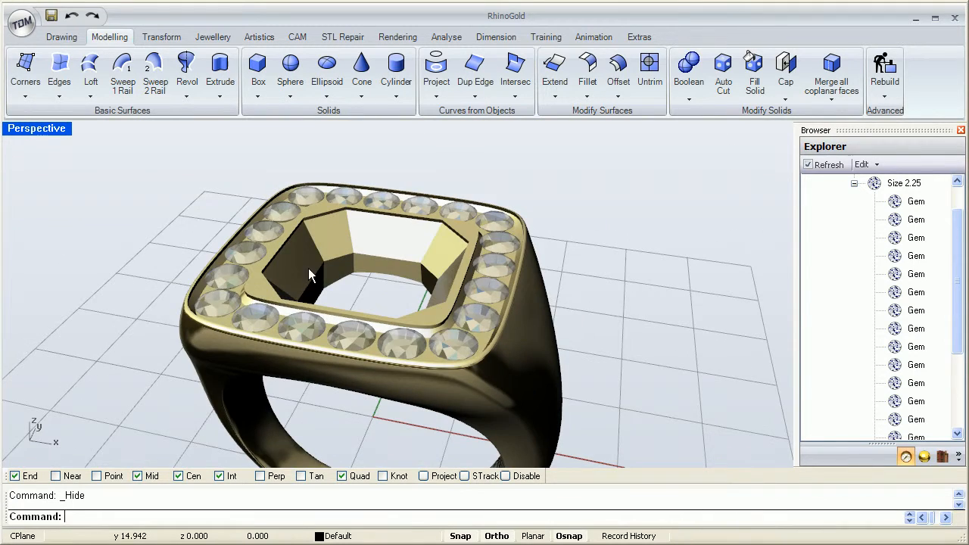
{"action": "right_click_drag", "start_coordinate": [398, 338], "coordinate": [451, 327]}
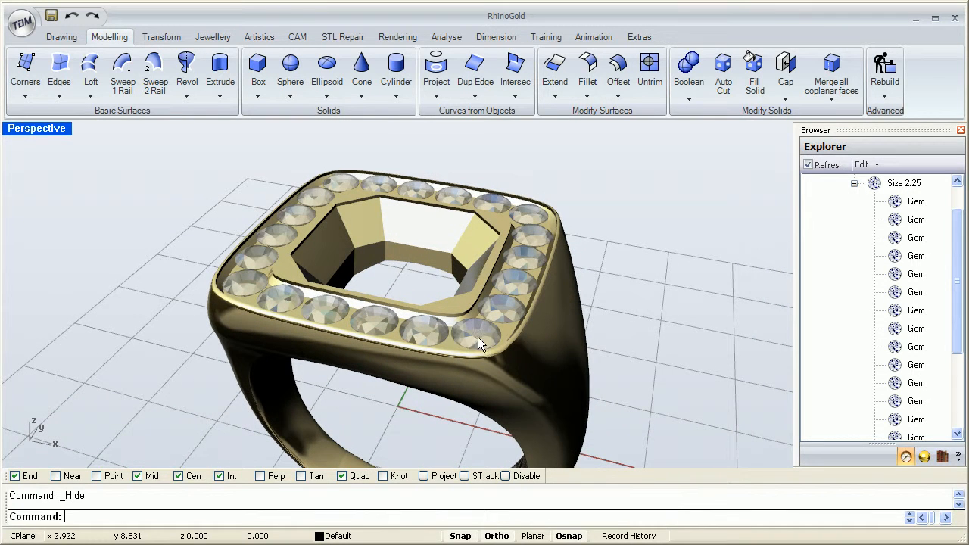
Start Cutter Studio for the small round gem at the front corner of the ring's pavé border.
{"action": "left_click", "coordinate": [478, 336]}
{"action": "left_click", "coordinate": [521, 378]}
{"action": "left_click", "coordinate": [213, 36]}
{"action": "left_click", "coordinate": [334, 70]}
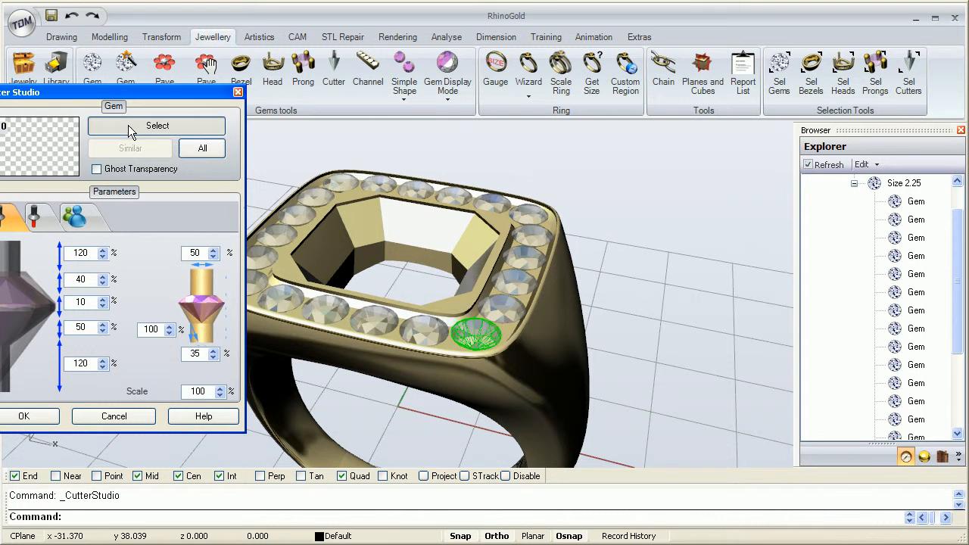
{"action": "left_click", "coordinate": [128, 126]}
{"action": "left_click_drag", "start_coordinate": [149, 99], "coordinate": [197, 103]}
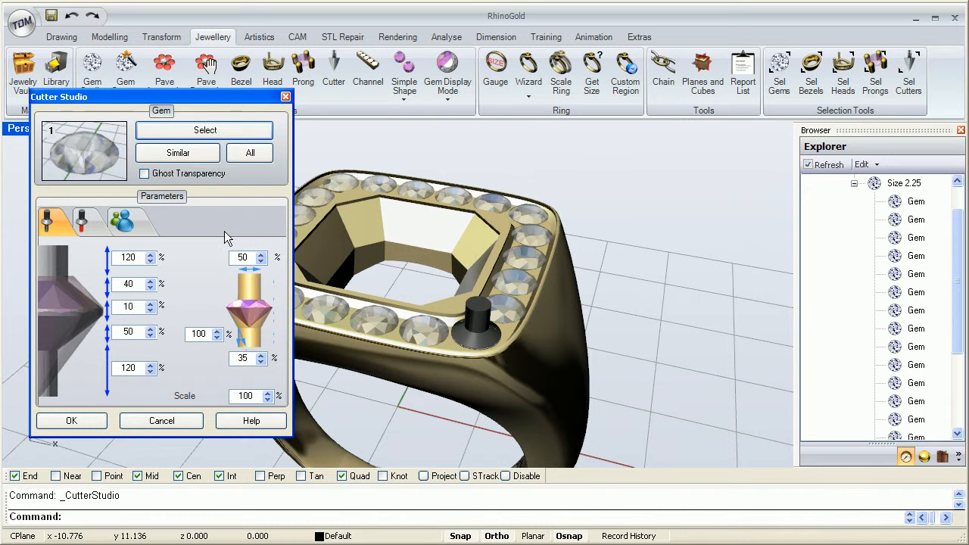
Examine the corner gem's cutter preview up close in the Right view and return to the perspective view.
{"action": "double_click", "coordinate": [18, 129]}
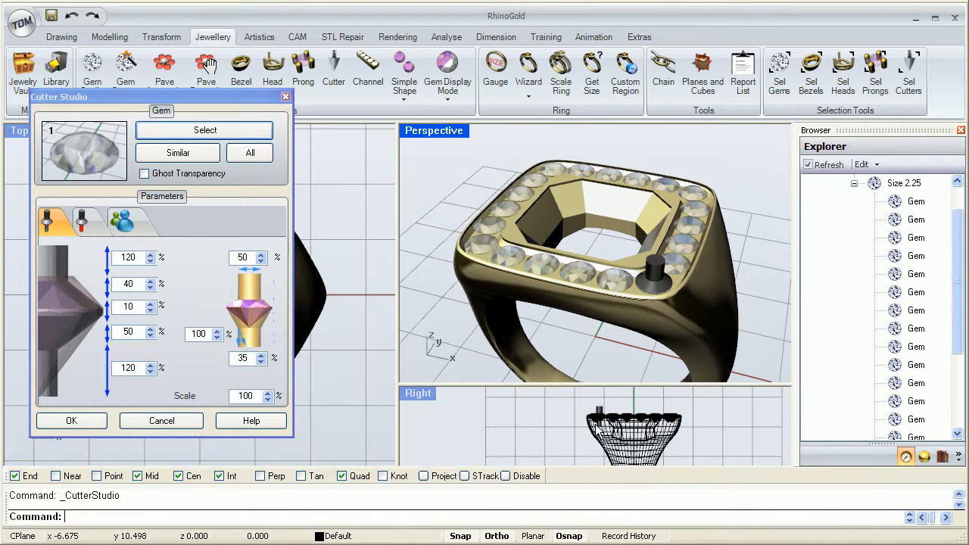
{"action": "double_click", "coordinate": [418, 395]}
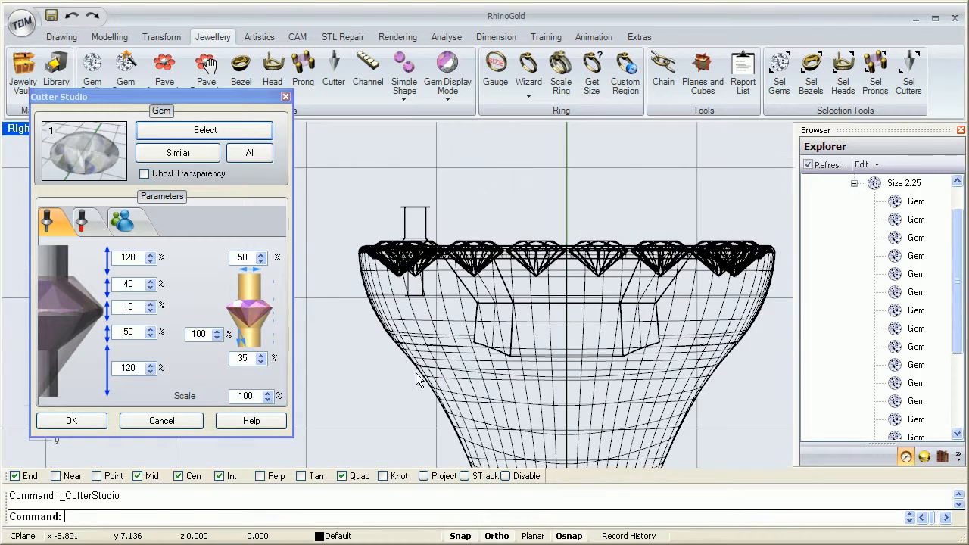
{"action": "scroll", "coordinate": [406, 272], "scroll_direction": "up", "scroll_amount": 3}
{"action": "scroll", "coordinate": [407, 269], "scroll_direction": "up", "scroll_amount": 2}
{"action": "scroll", "coordinate": [423, 252], "scroll_direction": "up", "scroll_amount": 1}
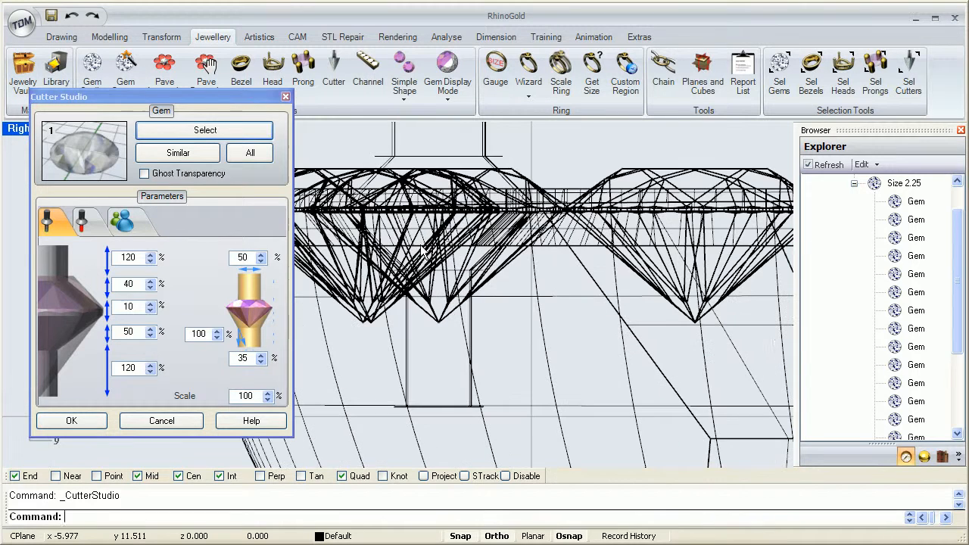
{"action": "double_click", "coordinate": [19, 128]}
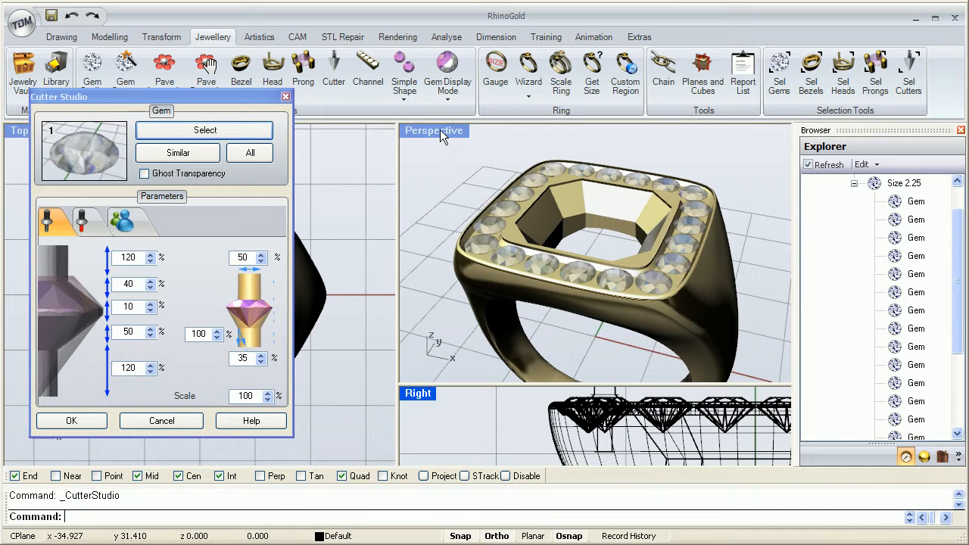
{"action": "double_click", "coordinate": [440, 130]}
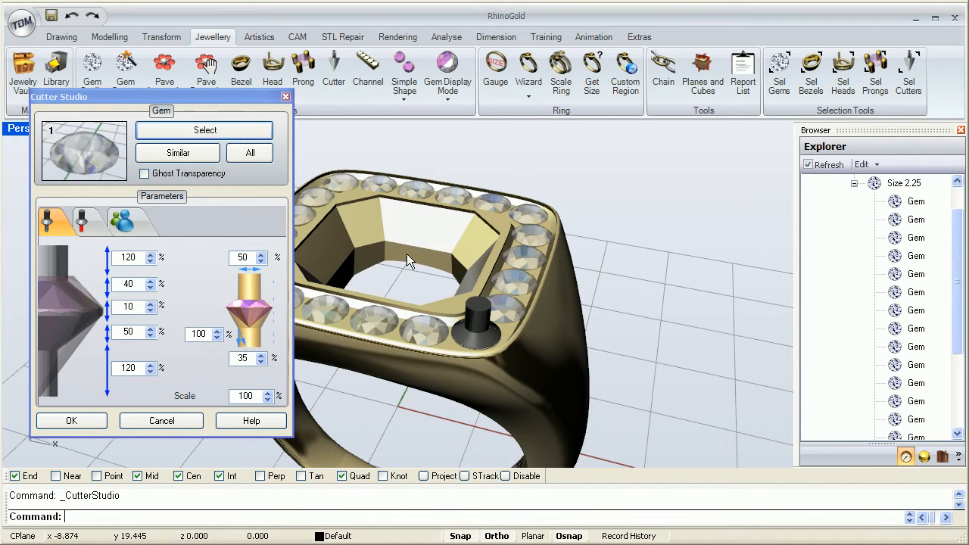
Show the perspective view in wireframe and zoom in on the corner gem to see its cutter from the side.
{"action": "left_click_drag", "start_coordinate": [115, 104], "coordinate": [605, 136]}
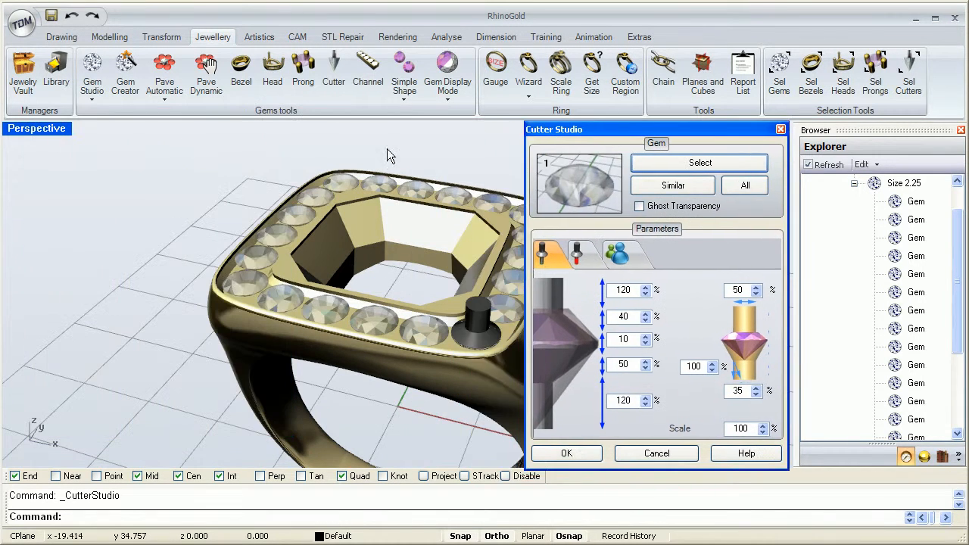
{"action": "left_click", "coordinate": [61, 129]}
{"action": "left_click", "coordinate": [59, 165]}
{"action": "mouse_move", "coordinate": [494, 383]}
{"action": "right_mouse_down"}
{"action": "mouse_move", "coordinate": [503, 373]}
{"action": "mouse_move", "coordinate": [475, 387]}
{"action": "right_mouse_up"}
{"action": "left_click", "coordinate": [448, 342]}
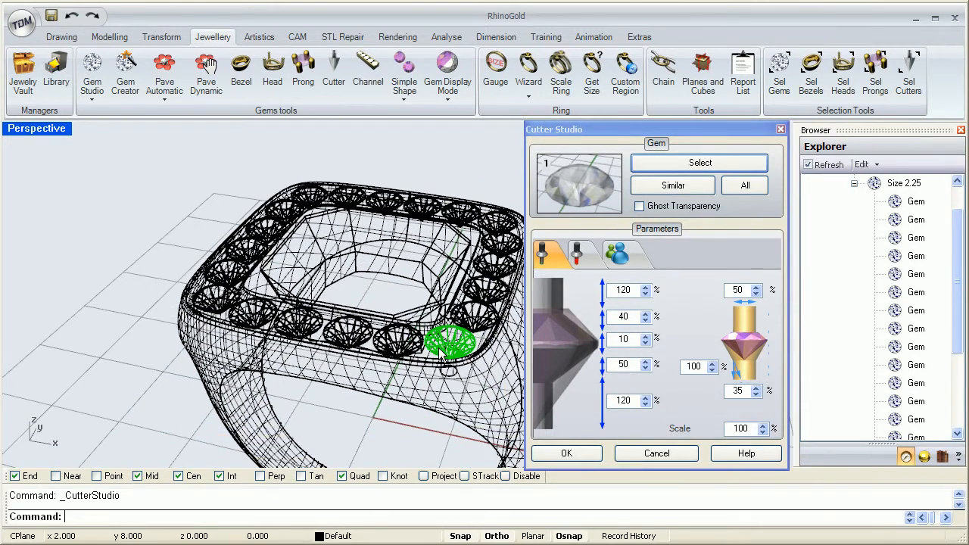
{"action": "middle_click", "coordinate": [405, 171]}
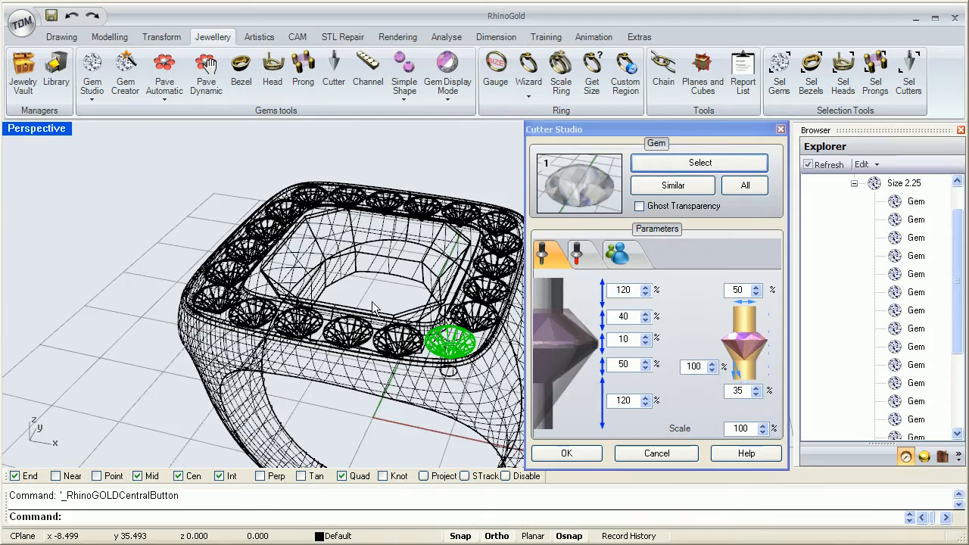
{"action": "left_click", "coordinate": [367, 305]}
{"action": "right_click_drag", "start_coordinate": [407, 345], "coordinate": [398, 300]}
{"action": "scroll", "coordinate": [397, 299], "scroll_direction": "down", "scroll_amount": 8}
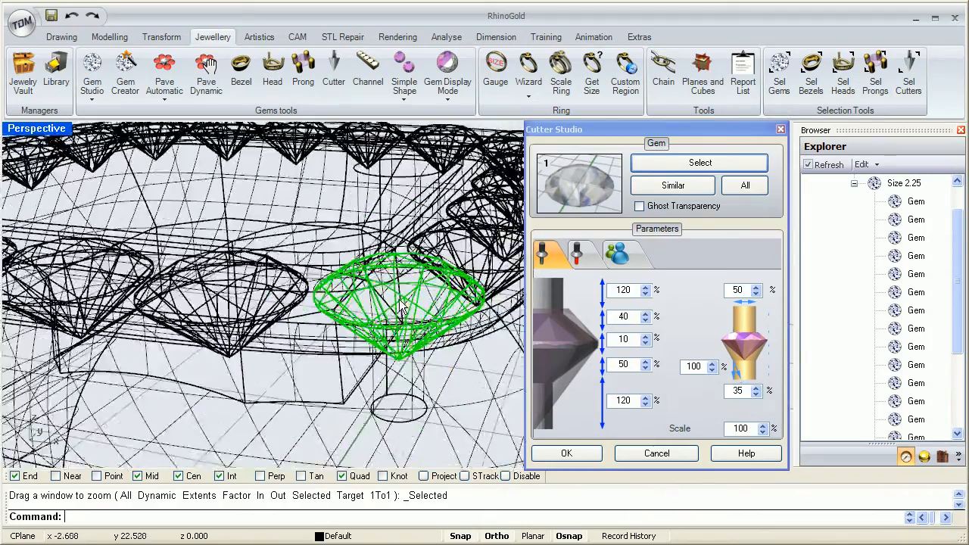
{"action": "right_click_drag", "start_coordinate": [364, 329], "coordinate": [438, 241]}
{"action": "scroll", "coordinate": [447, 304], "scroll_direction": "up", "scroll_amount": 3}
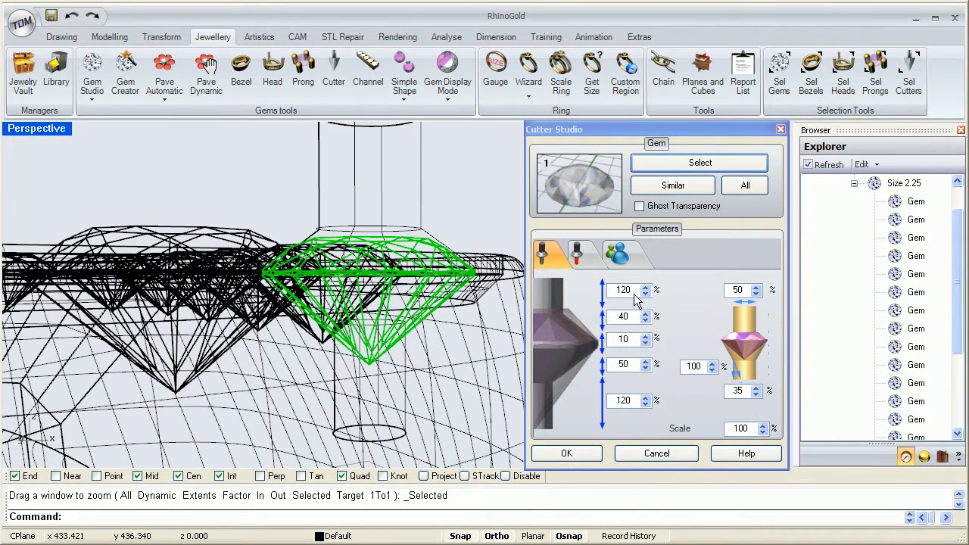
Set the width of the corner gem cutter's upper shaft to 100%.
{"action": "left_click", "coordinate": [756, 286]}
{"action": "left_click", "coordinate": [755, 288]}
{"action": "left_click", "coordinate": [756, 288]}
{"action": "left_click", "coordinate": [756, 288]}
{"action": "left_click", "coordinate": [756, 288]}
{"action": "left_click_drag", "start_coordinate": [748, 290], "coordinate": [731, 290]}
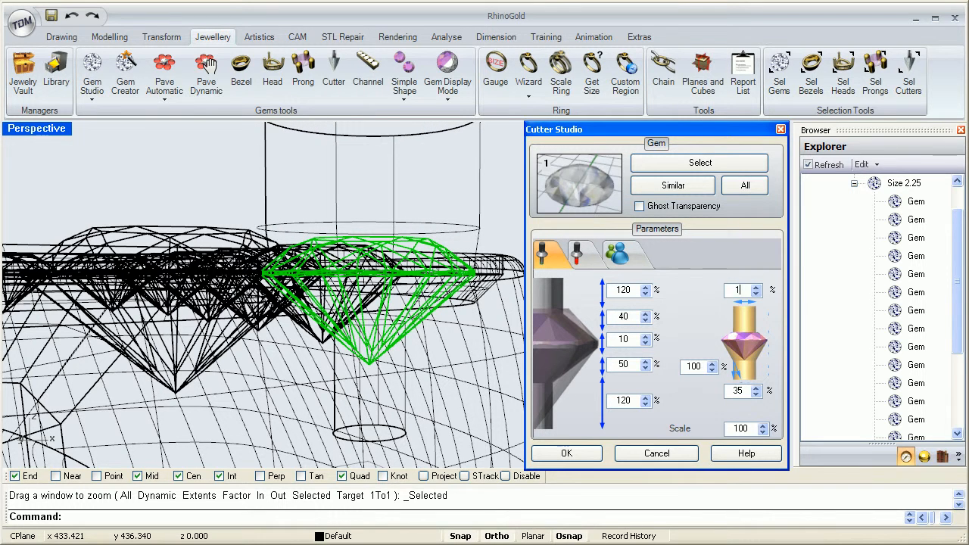
Set the width of the cutter's lower shaft end to 140% so the shaft flares downward.
{"action": "left_click", "coordinate": [713, 362]}
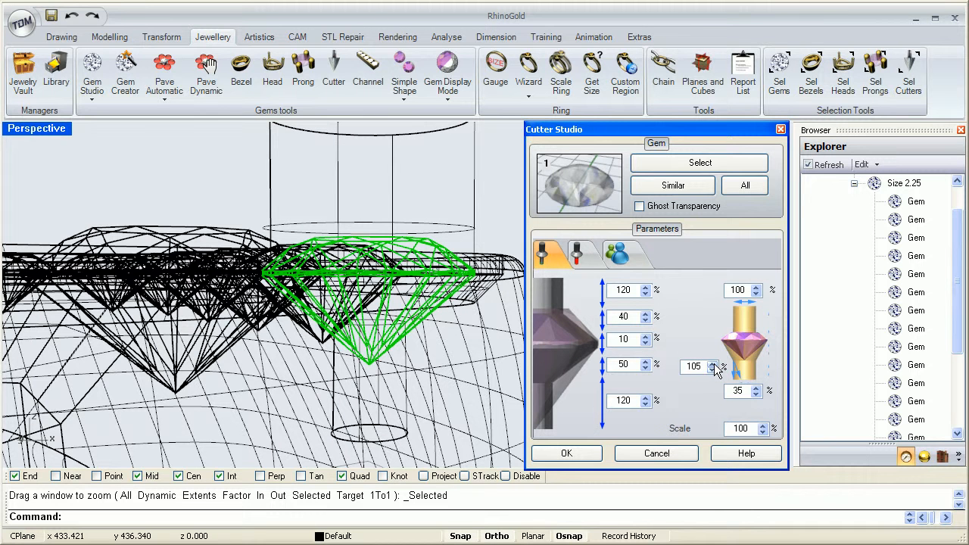
{"action": "left_click", "coordinate": [712, 362]}
{"action": "left_click", "coordinate": [712, 363]}
{"action": "left_click", "coordinate": [712, 362]}
{"action": "left_click", "coordinate": [712, 362]}
{"action": "left_click", "coordinate": [712, 362]}
{"action": "left_click", "coordinate": [712, 363]}
{"action": "left_click", "coordinate": [712, 363]}
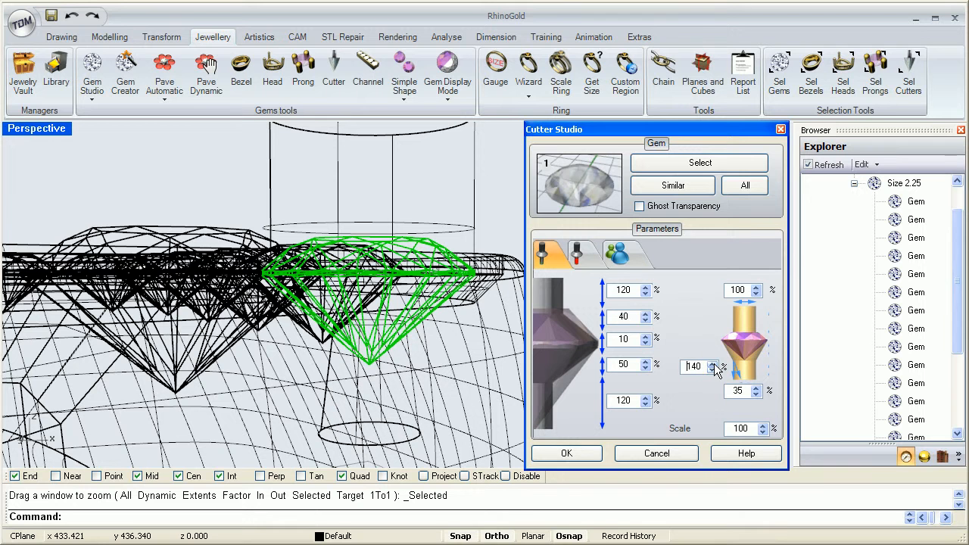
Set the width of the corner gem cutter's lower shaft to 55%.
{"action": "left_click", "coordinate": [758, 389]}
{"action": "left_click", "coordinate": [758, 389]}
{"action": "left_click", "coordinate": [758, 389]}
{"action": "left_click", "coordinate": [758, 389]}
{"action": "left_click", "coordinate": [757, 388]}
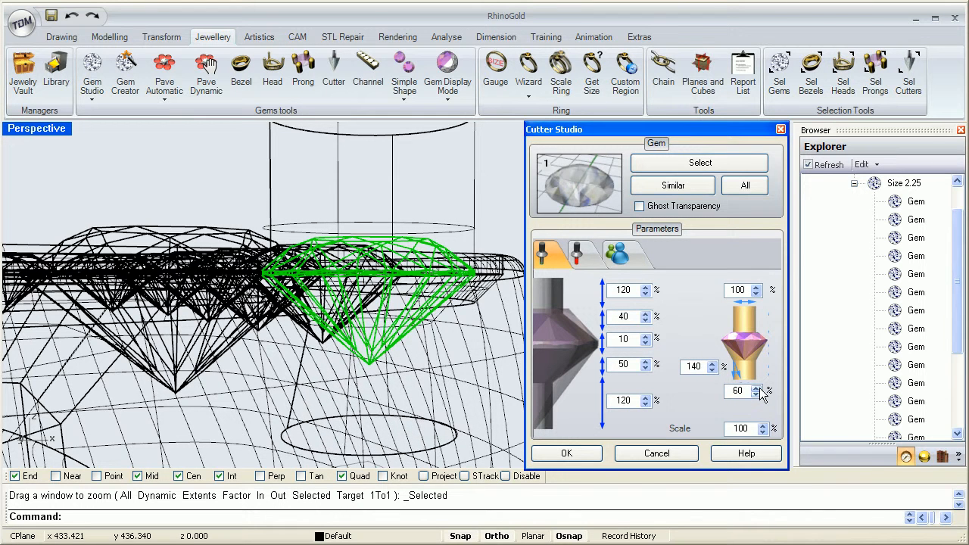
{"action": "left_click", "coordinate": [756, 395]}
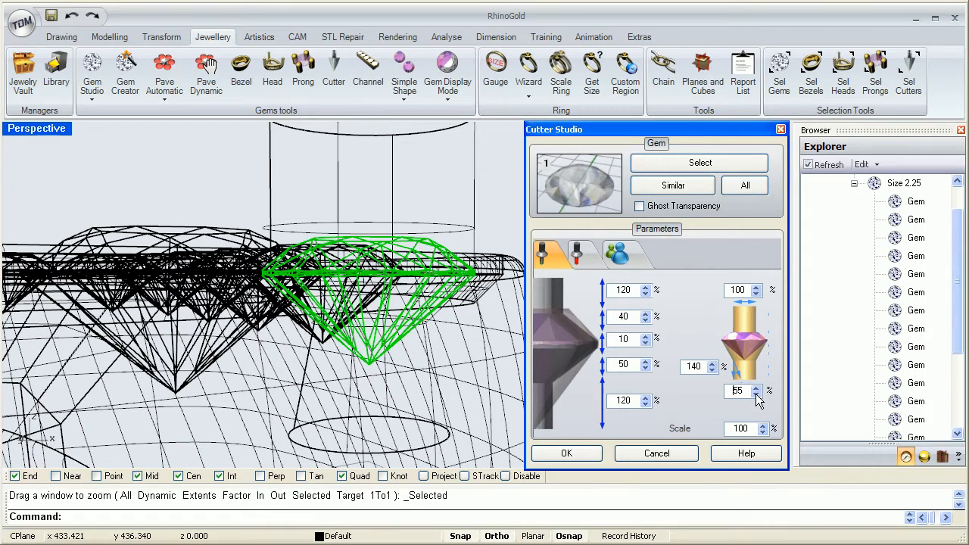
Check the lower shaft's fit within the ring and set the width of its lower end to 65%.
{"action": "right_click_drag", "start_coordinate": [467, 359], "coordinate": [522, 361]}
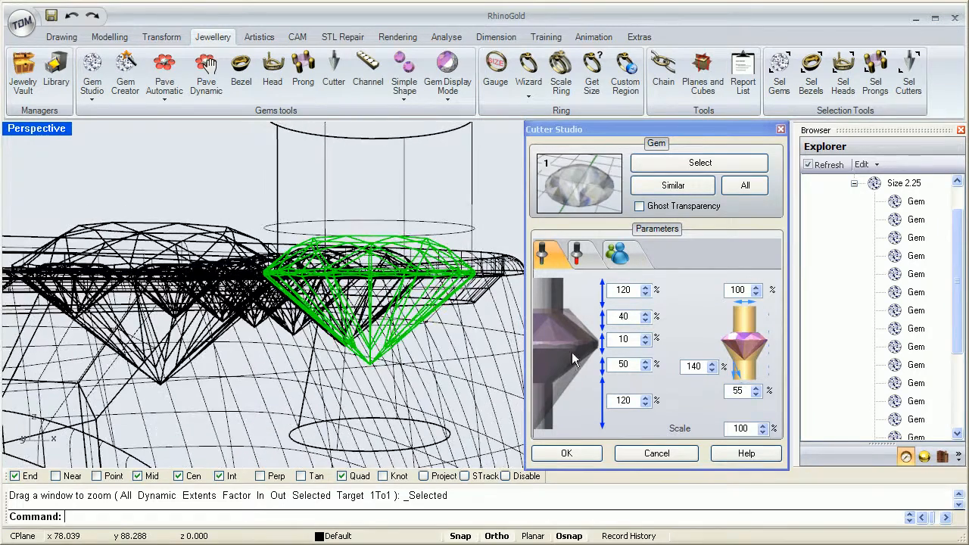
{"action": "right_click_drag", "start_coordinate": [237, 191], "coordinate": [299, 266]}
{"action": "scroll", "coordinate": [262, 252], "scroll_direction": "down", "scroll_amount": 14}
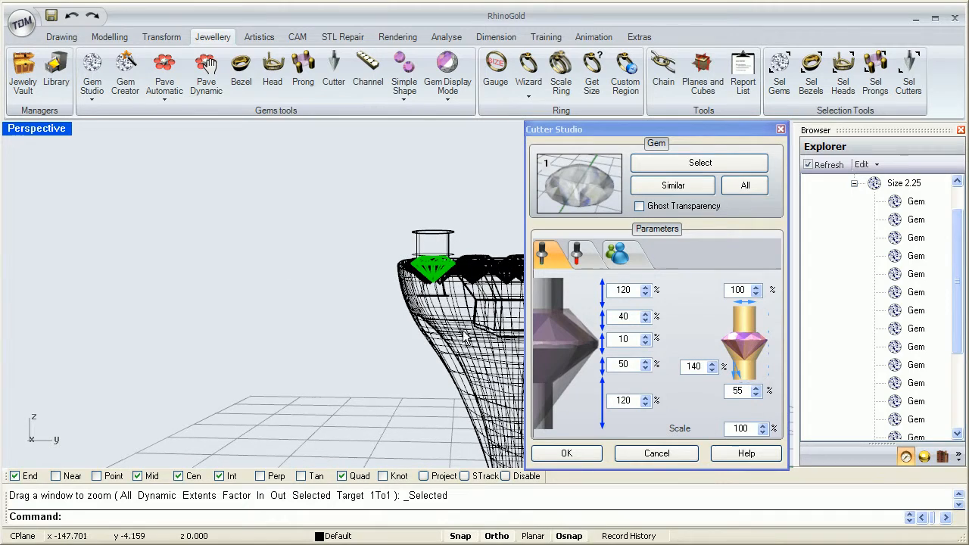
{"action": "right_click_drag", "start_coordinate": [369, 300], "coordinate": [424, 306]}
{"action": "scroll", "coordinate": [345, 269], "scroll_direction": "up", "scroll_amount": 3}
{"action": "scroll", "coordinate": [346, 278], "scroll_direction": "up", "scroll_amount": 5}
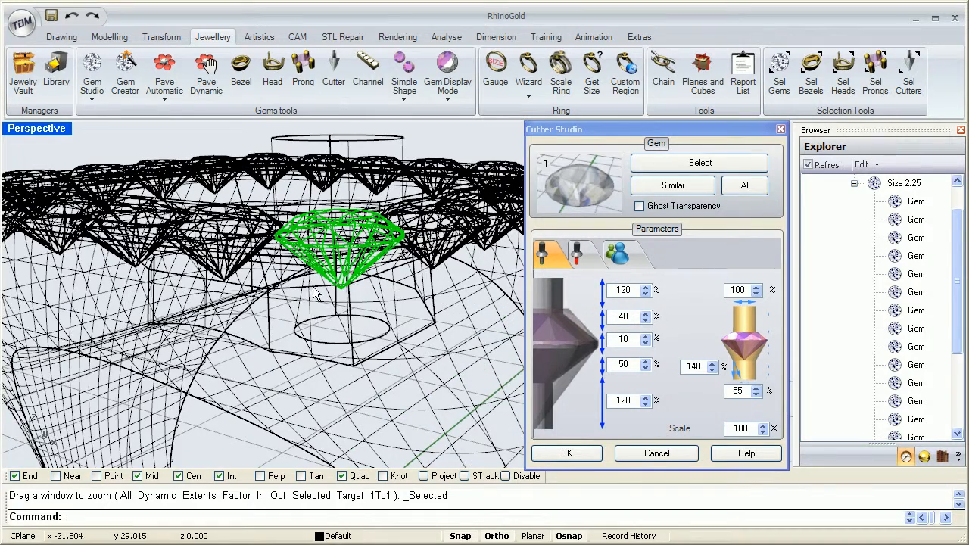
{"action": "scroll", "coordinate": [315, 294], "scroll_direction": "up", "scroll_amount": 1}
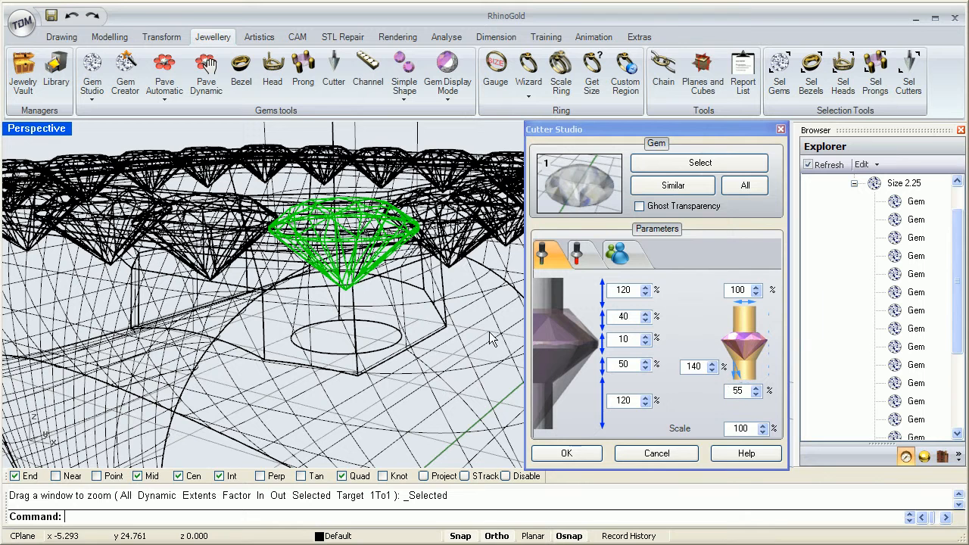
{"action": "left_click", "coordinate": [712, 364]}
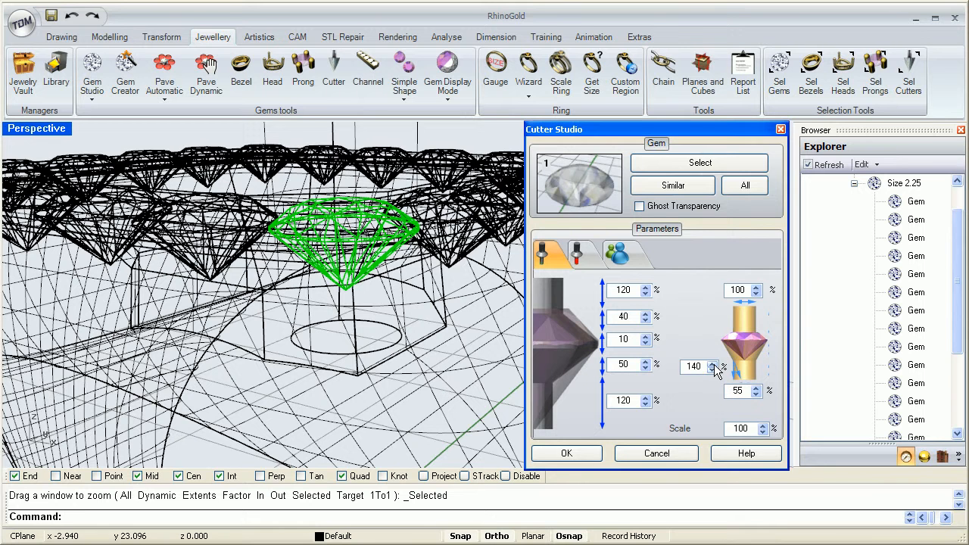
{"action": "left_click", "coordinate": [712, 370]}
{"action": "left_click", "coordinate": [712, 370]}
{"action": "left_click", "coordinate": [711, 371]}
{"action": "left_click", "coordinate": [711, 371]}
{"action": "left_click", "coordinate": [712, 370]}
{"action": "left_click", "coordinate": [712, 370]}
{"action": "left_click", "coordinate": [711, 370]}
{"action": "left_click", "coordinate": [712, 370]}
{"action": "left_click", "coordinate": [712, 371]}
{"action": "left_click", "coordinate": [711, 370]}
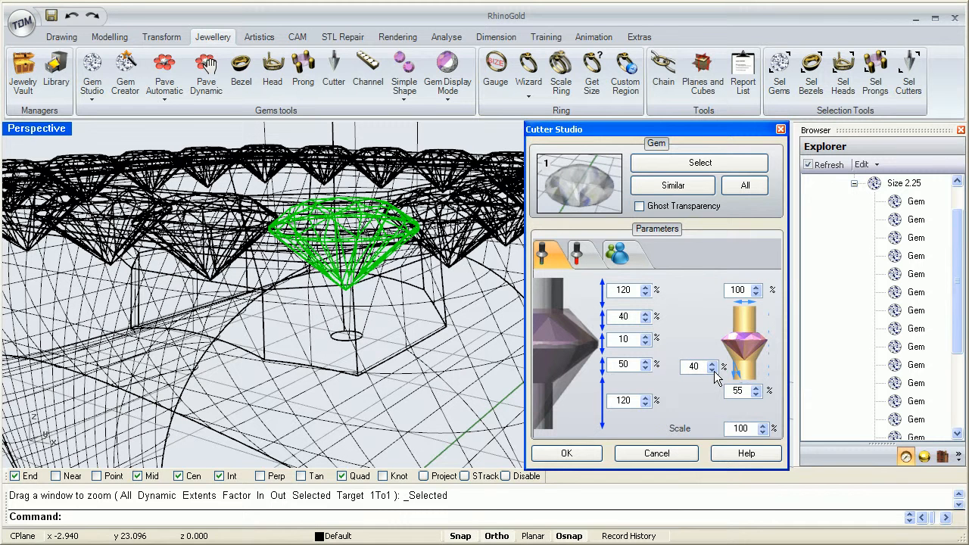
{"action": "left_click", "coordinate": [713, 364]}
{"action": "left_click", "coordinate": [713, 364]}
{"action": "left_click", "coordinate": [713, 364]}
{"action": "left_click", "coordinate": [713, 364]}
{"action": "left_click", "coordinate": [713, 364]}
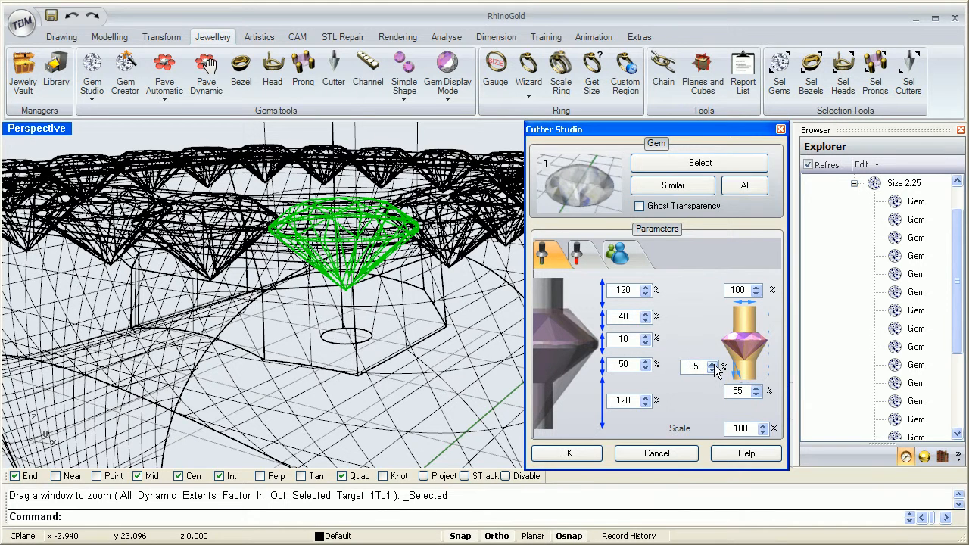
Set the length of the corner gem cutter's lower shaft to 70%.
{"action": "left_click", "coordinate": [646, 404]}
{"action": "left_click", "coordinate": [645, 403]}
{"action": "left_click", "coordinate": [646, 403]}
{"action": "left_click", "coordinate": [645, 405]}
{"action": "left_click", "coordinate": [645, 404]}
Show the perspective view in rendered display mode with the whole ring top in sight.
{"action": "right_click_drag", "start_coordinate": [483, 372], "coordinate": [407, 320]}
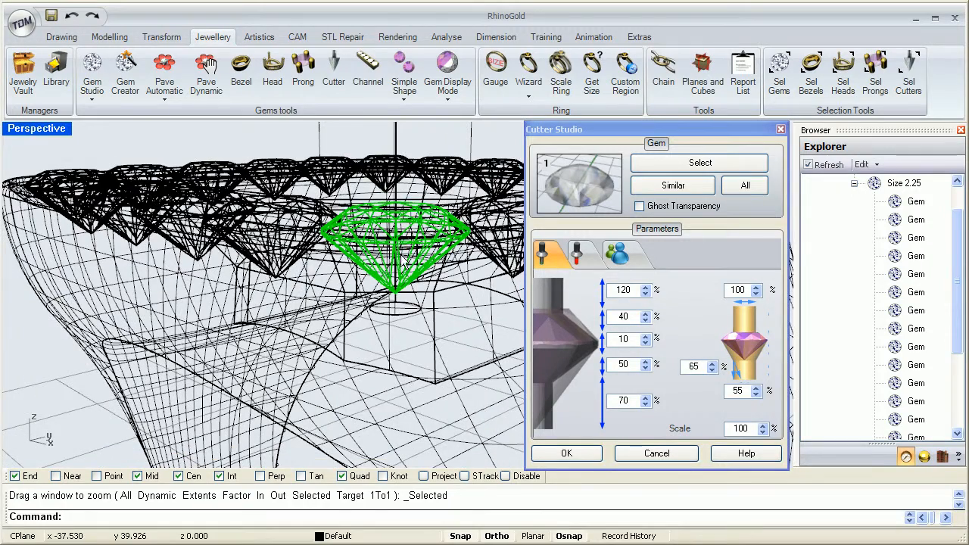
{"action": "scroll", "coordinate": [409, 282], "scroll_direction": "down", "scroll_amount": 8}
{"action": "right_click_drag", "start_coordinate": [426, 286], "coordinate": [390, 293]}
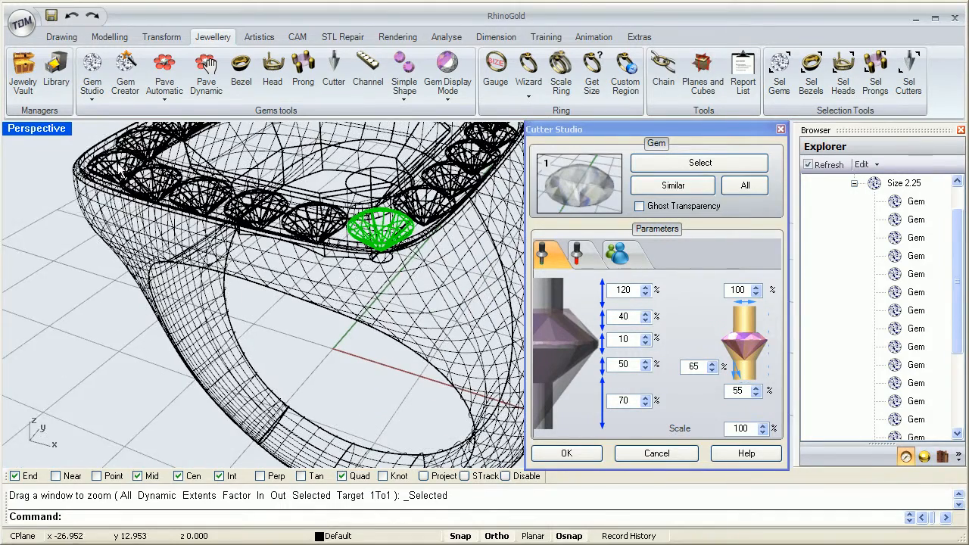
{"action": "right_click", "coordinate": [52, 131]}
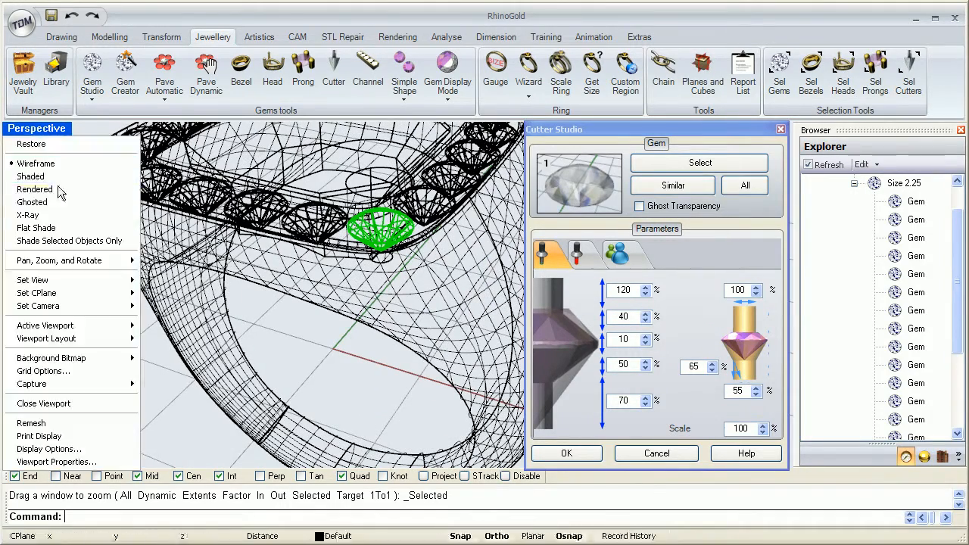
{"action": "left_click", "coordinate": [58, 188]}
Apply the corner gem's cutter settings to all similar border gems and create their cutters.
{"action": "right_click_drag", "start_coordinate": [391, 262], "coordinate": [385, 234]}
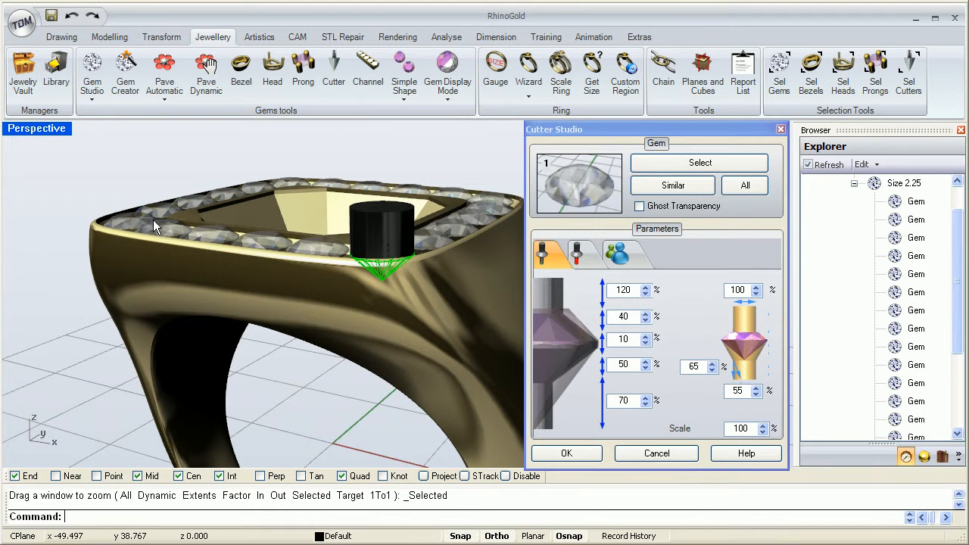
{"action": "left_click", "coordinate": [672, 188]}
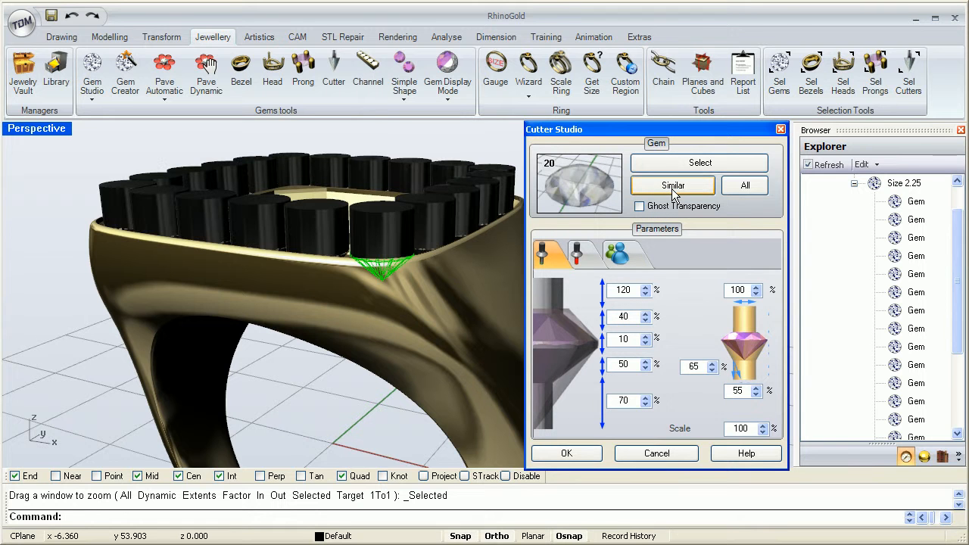
{"action": "left_click", "coordinate": [588, 451]}
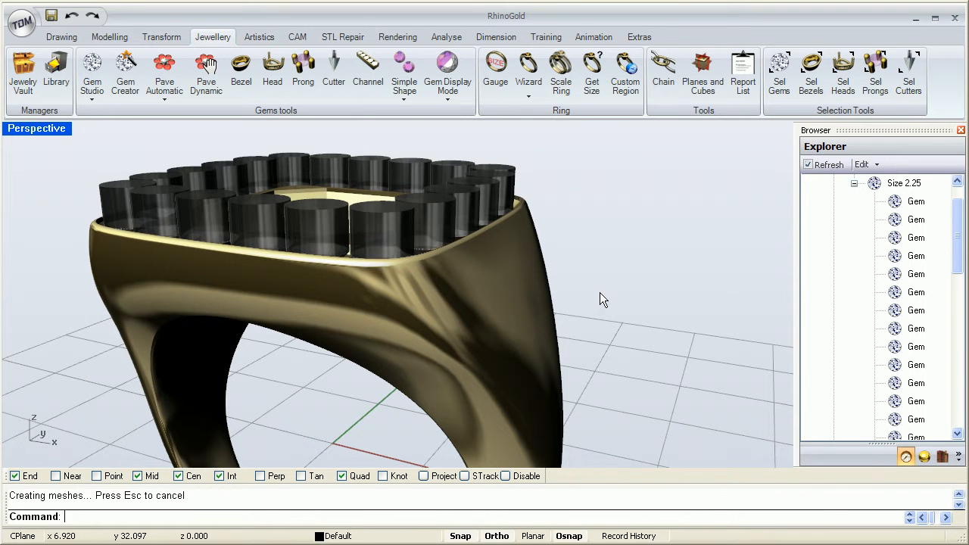
Subtract all the small border gem cutters from the signet ring with a Boolean Difference.
{"action": "right_click_drag", "start_coordinate": [646, 224], "coordinate": [479, 310]}
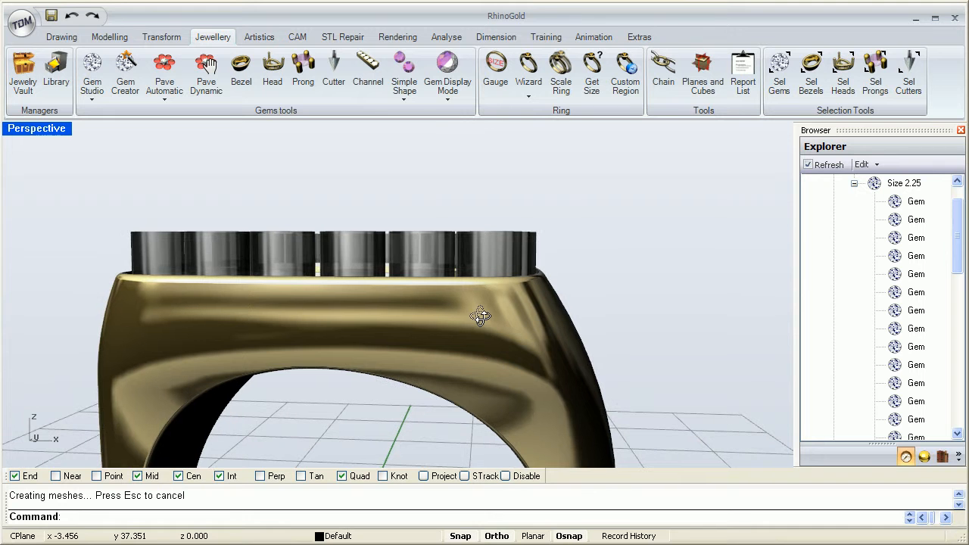
{"action": "left_click", "coordinate": [123, 38]}
{"action": "left_click", "coordinate": [688, 98]}
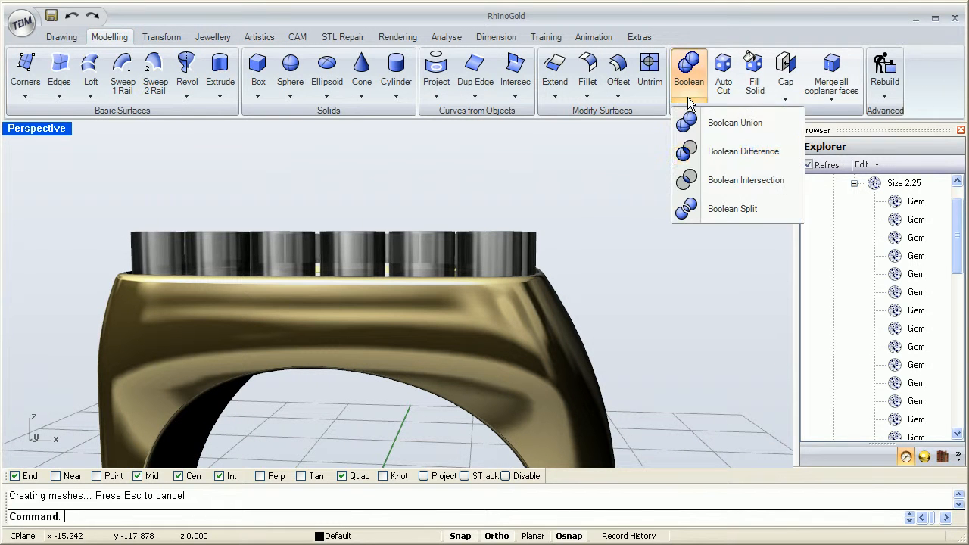
{"action": "left_click", "coordinate": [724, 153]}
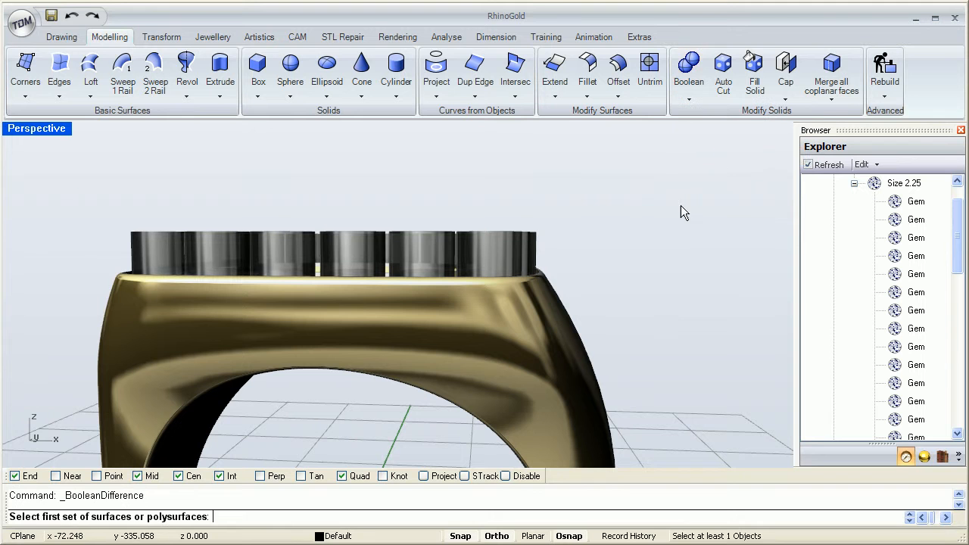
{"action": "left_click", "coordinate": [580, 346]}
{"action": "key", "text": "Return"}
{"action": "left_click_drag", "start_coordinate": [610, 171], "coordinate": [113, 241]}
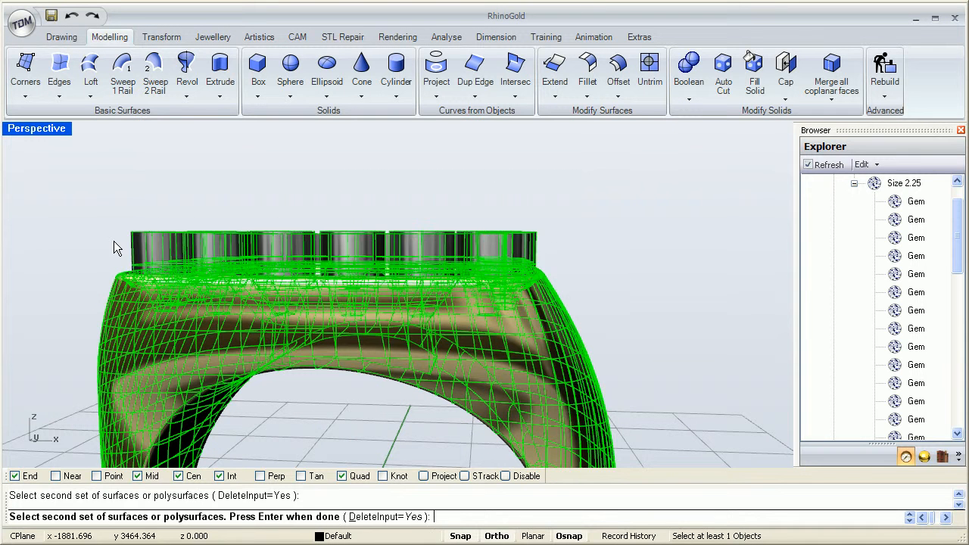
{"action": "key", "text": "Return"}
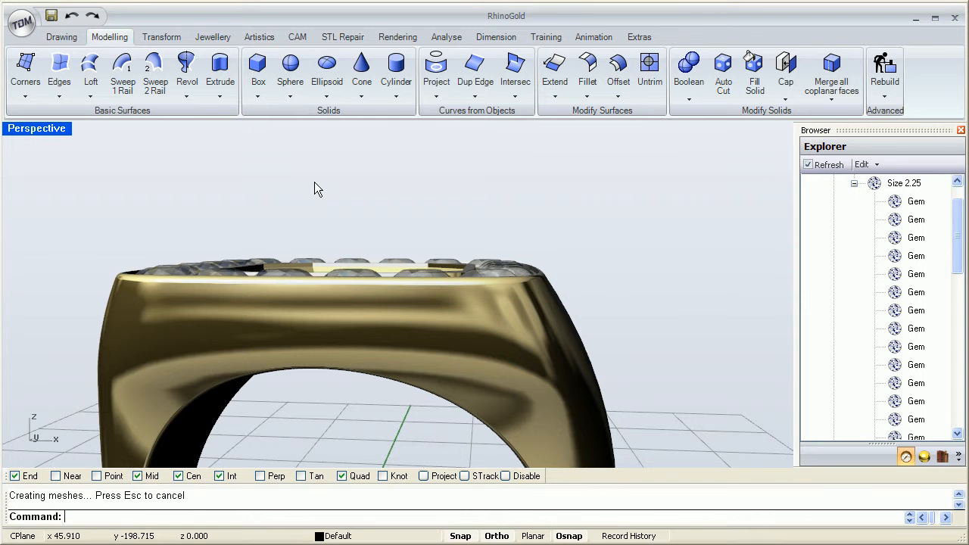
Hide the front corner gem to check the seat cut beneath it.
{"action": "right_click_drag", "start_coordinate": [566, 203], "coordinate": [529, 238]}
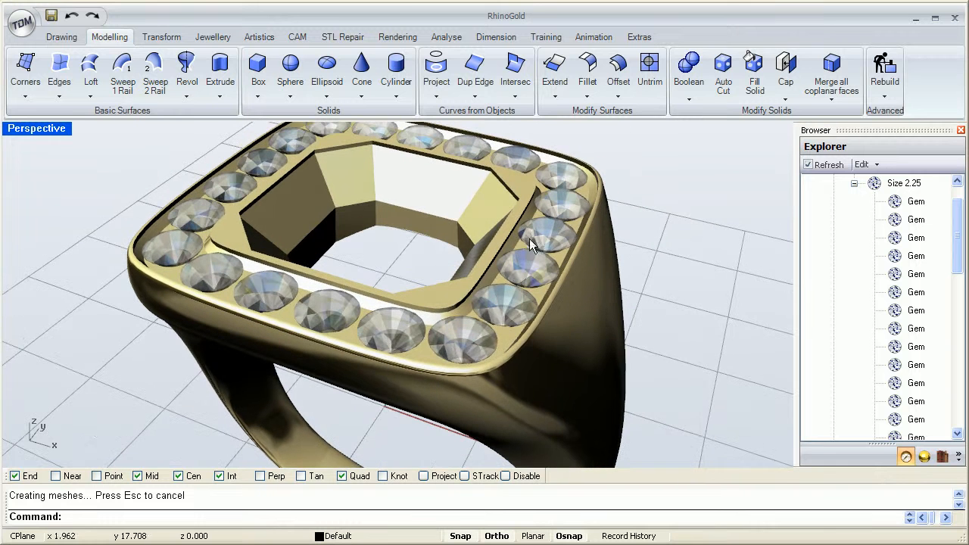
{"action": "left_click", "coordinate": [466, 340]}
{"action": "left_click", "coordinate": [518, 380]}
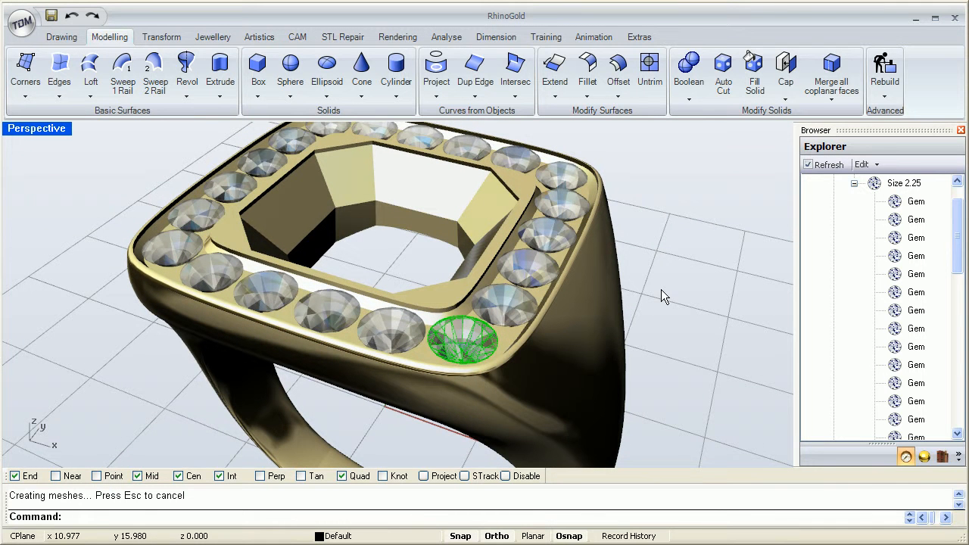
{"action": "middle_click", "coordinate": [660, 289]}
{"action": "key", "text": "ctrl+h"}
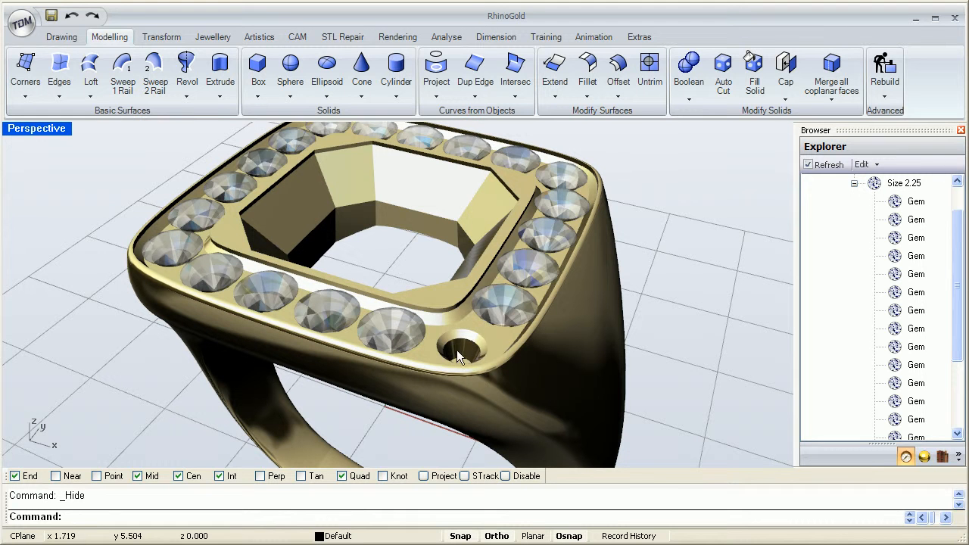
Show all hidden objects, including the centre stone and prongs, and view the complete ring.
{"action": "middle_click", "coordinate": [657, 273]}
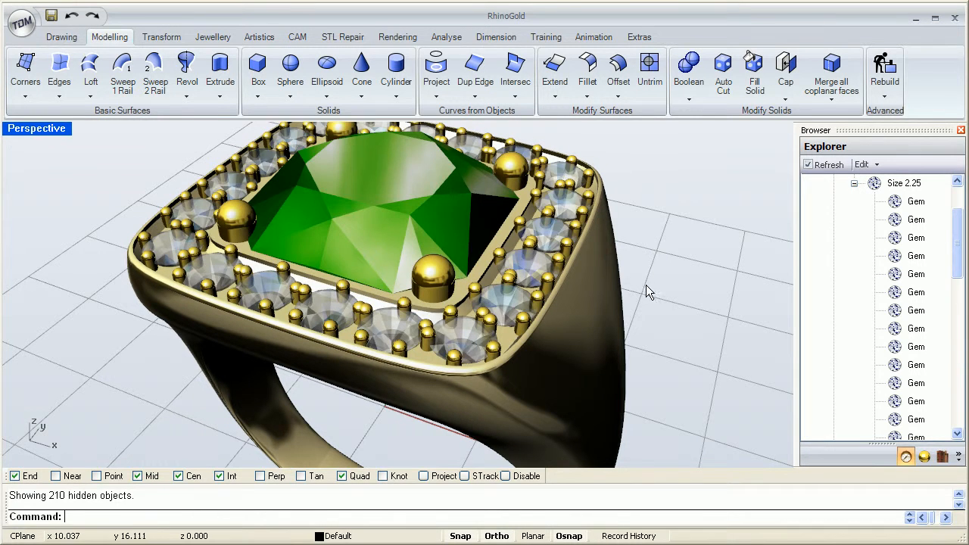
{"action": "scroll", "coordinate": [660, 269], "scroll_direction": "down", "scroll_amount": 3}
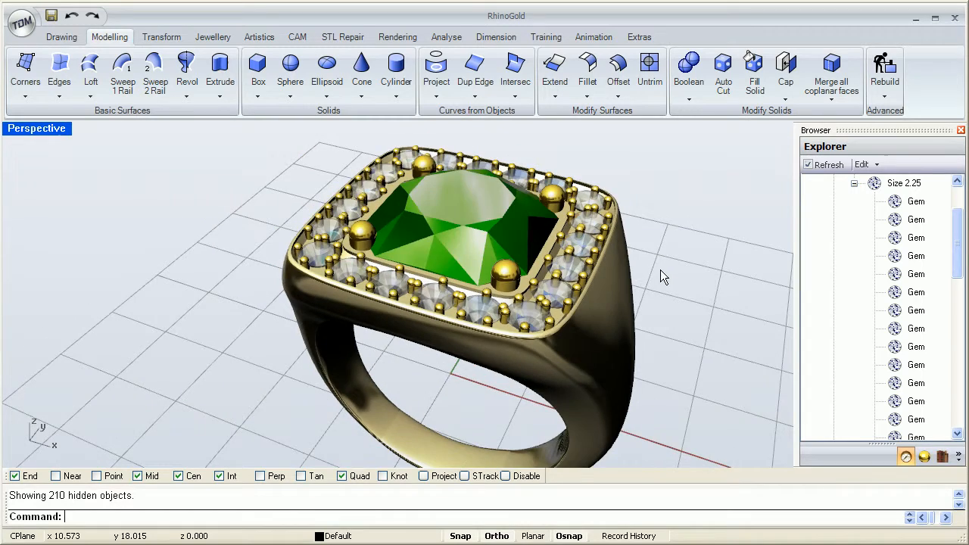
{"action": "right_click_drag", "start_coordinate": [663, 255], "coordinate": [640, 167]}
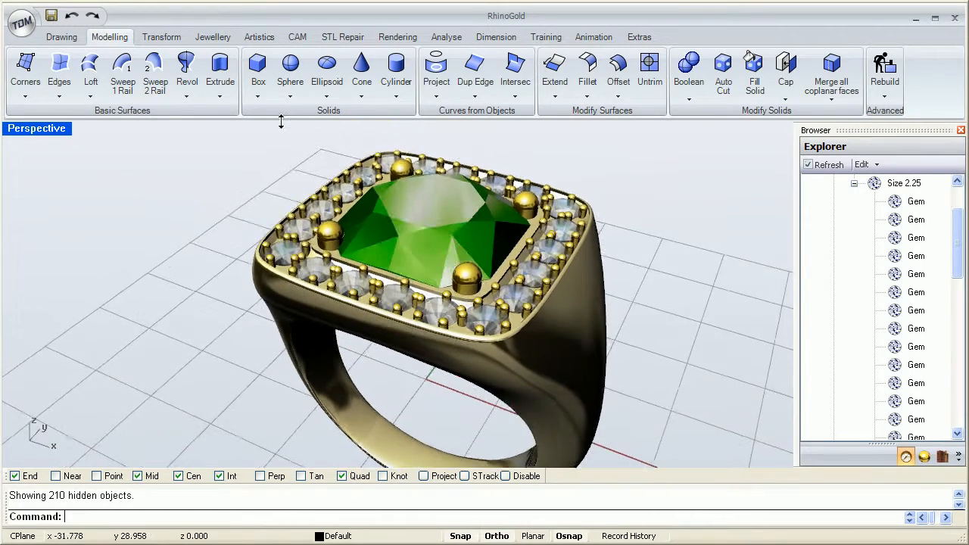
Select all the gems in the ring and hide them to view the metal with its cut seats and prongs.
{"action": "left_click", "coordinate": [208, 37]}
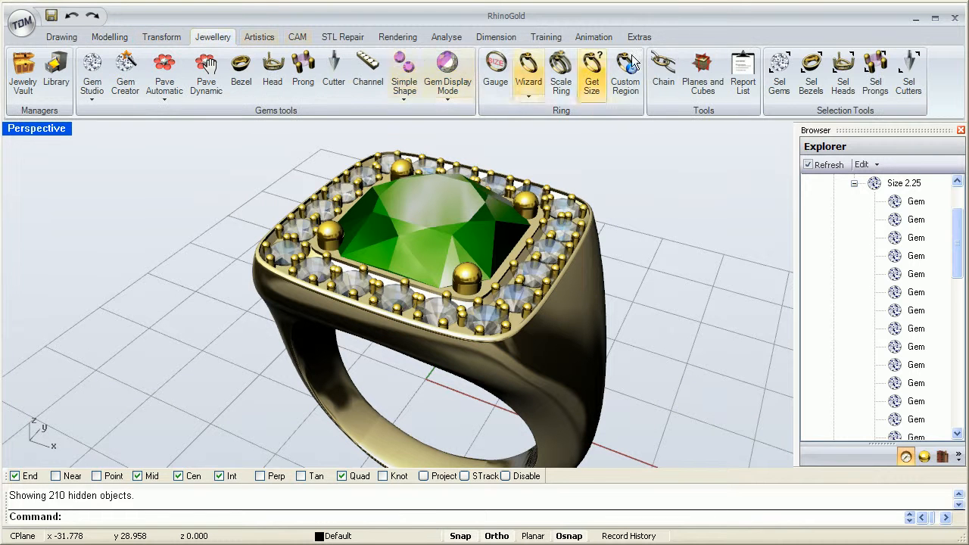
{"action": "left_click", "coordinate": [780, 85]}
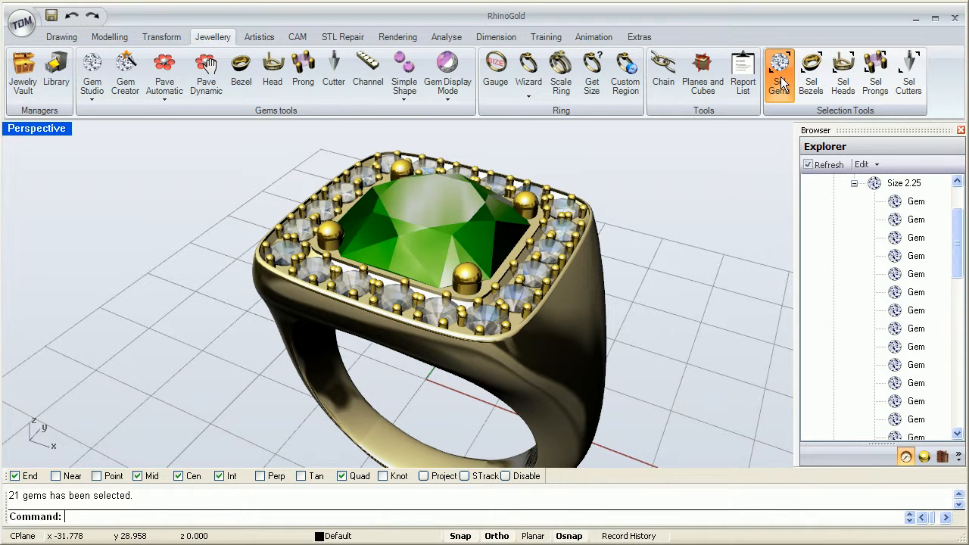
{"action": "middle_click", "coordinate": [675, 205]}
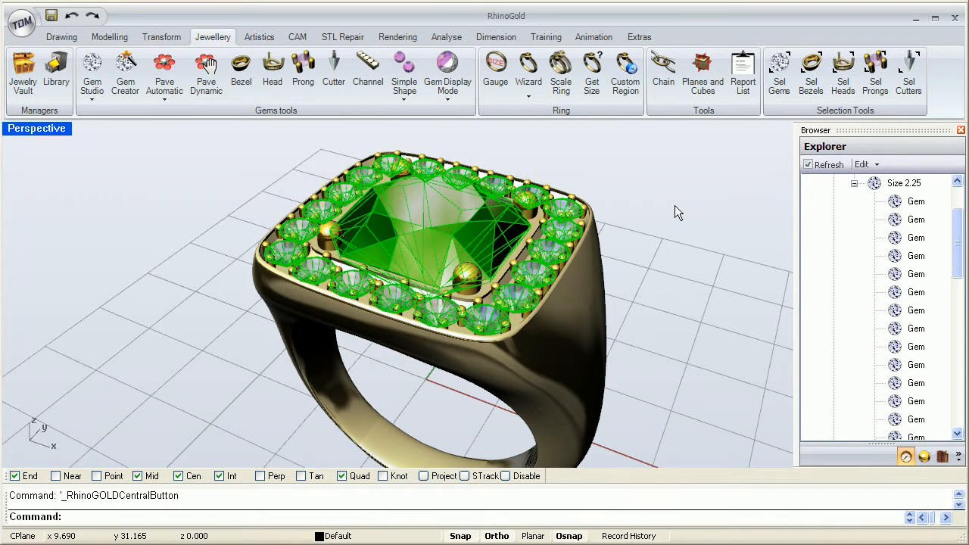
{"action": "left_click", "coordinate": [444, 274]}
{"action": "right_click_drag", "start_coordinate": [444, 274], "coordinate": [418, 264]}
{"action": "scroll", "coordinate": [418, 264], "scroll_direction": "down", "scroll_amount": 4}
{"action": "right_click_drag", "start_coordinate": [514, 249], "coordinate": [452, 279]}
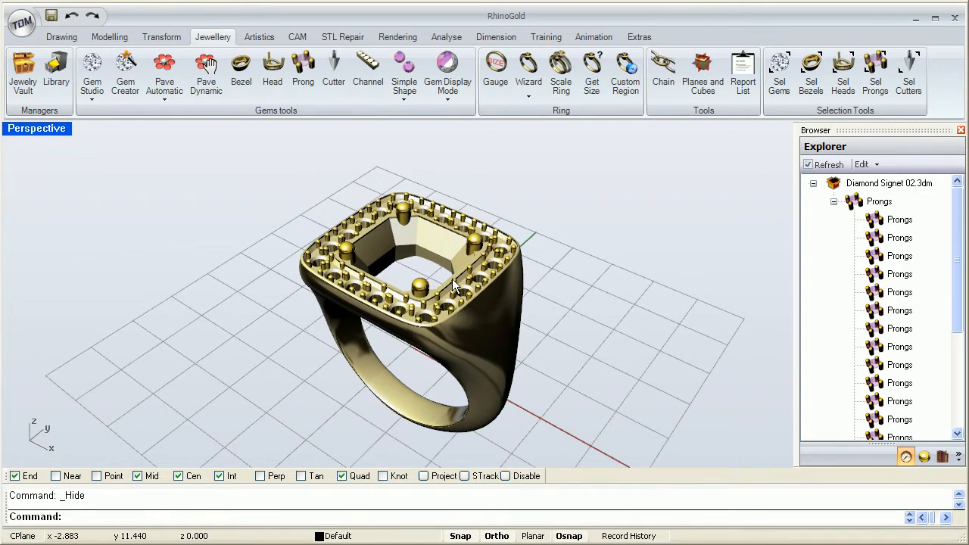